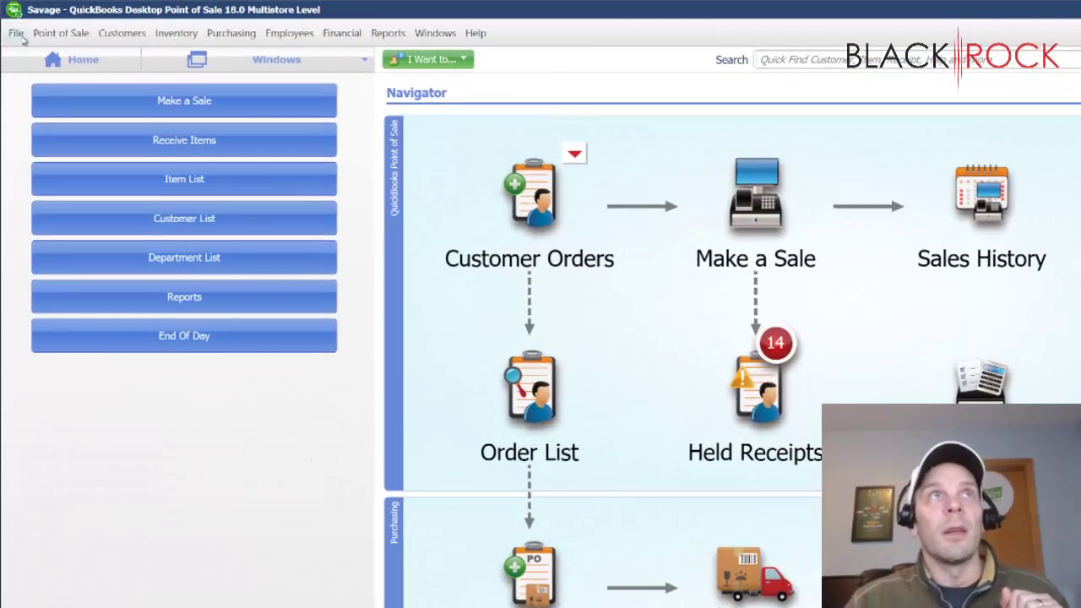
# - Open the company preferences and show the customer-related settings
pyautogui.click(17, 36)
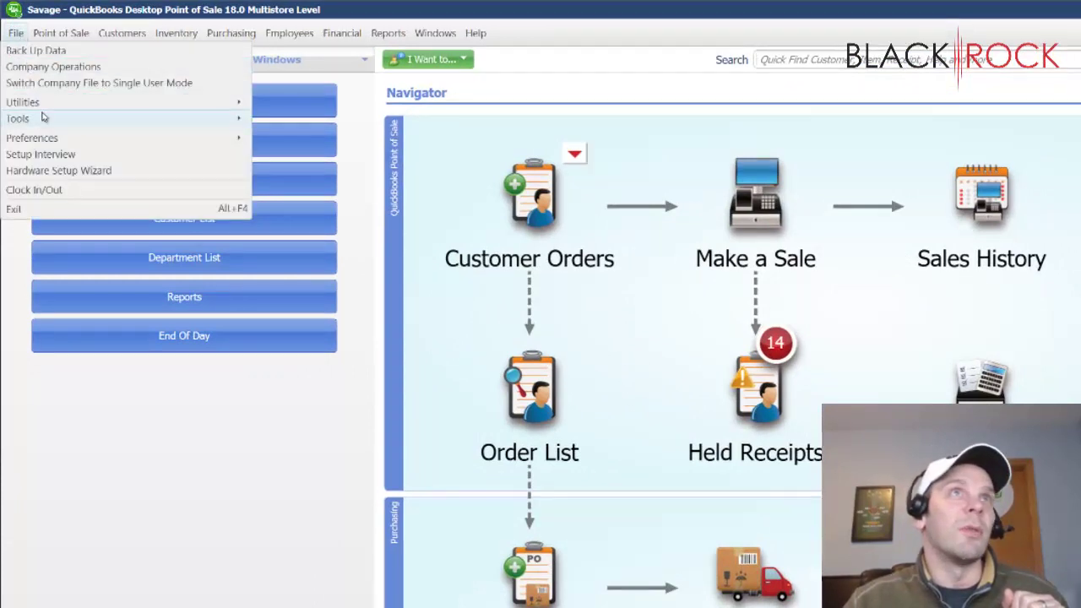
pyautogui.moveTo(224, 139)
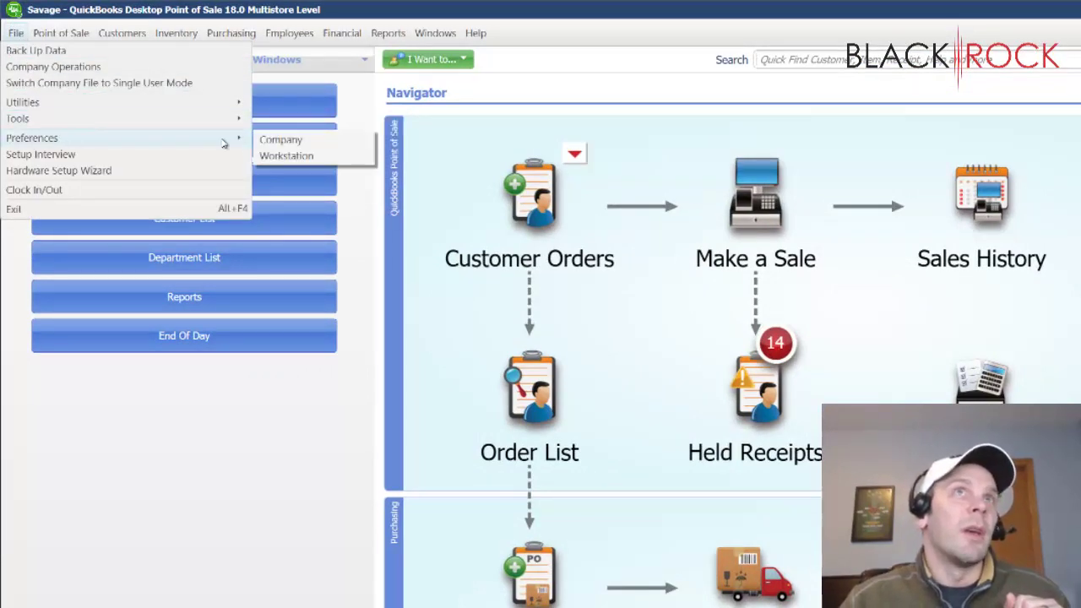
pyautogui.click(281, 140)
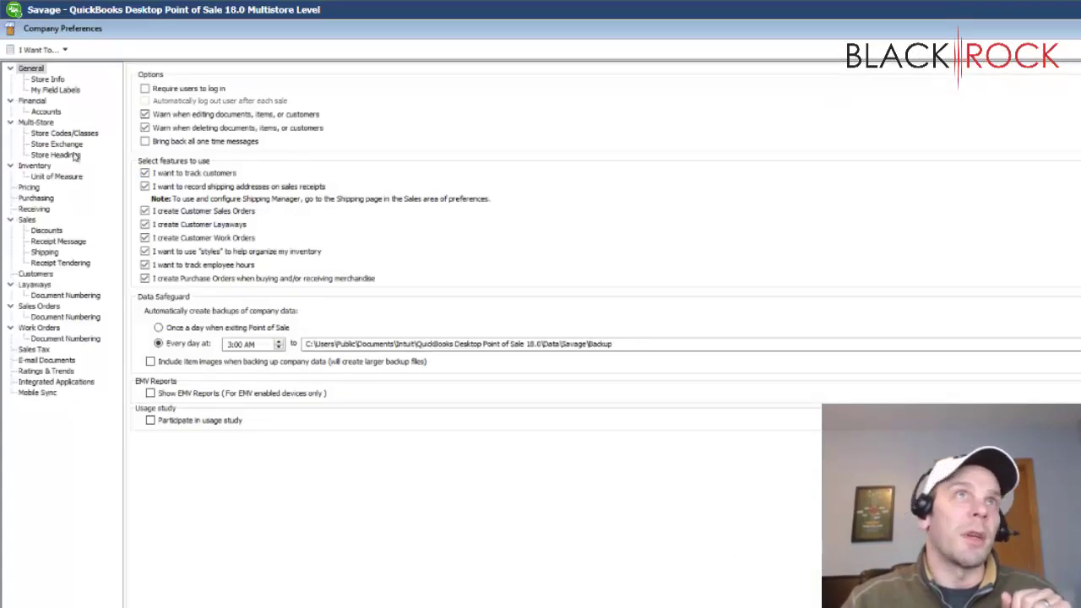
pyautogui.click(36, 275)
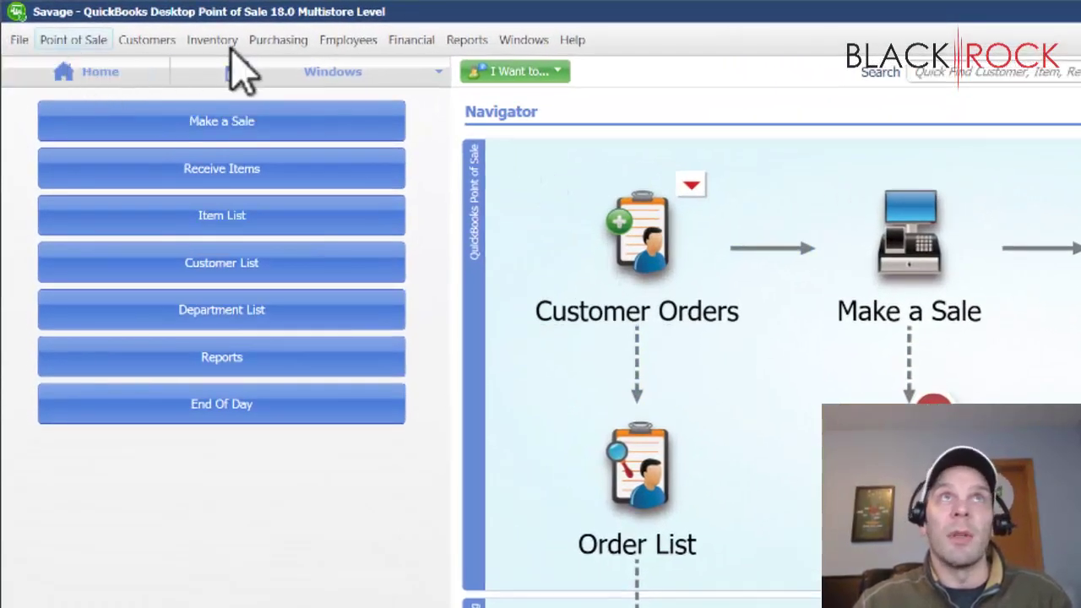
# - Open the Customer List, then start a new blank sales receipt with Make a Sale
pyautogui.click(167, 44)
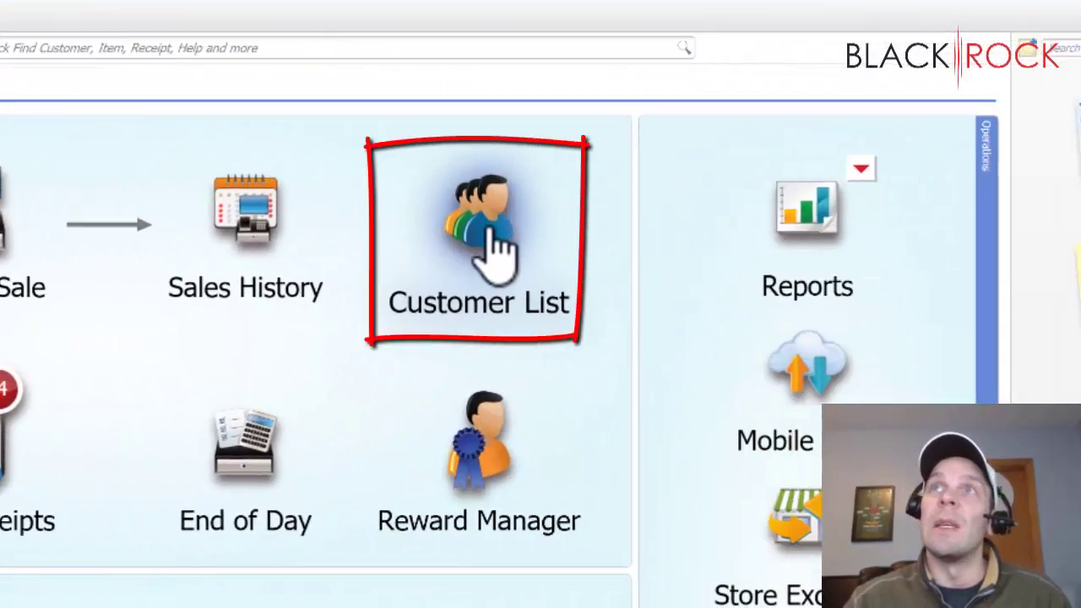
pyautogui.click(488, 240)
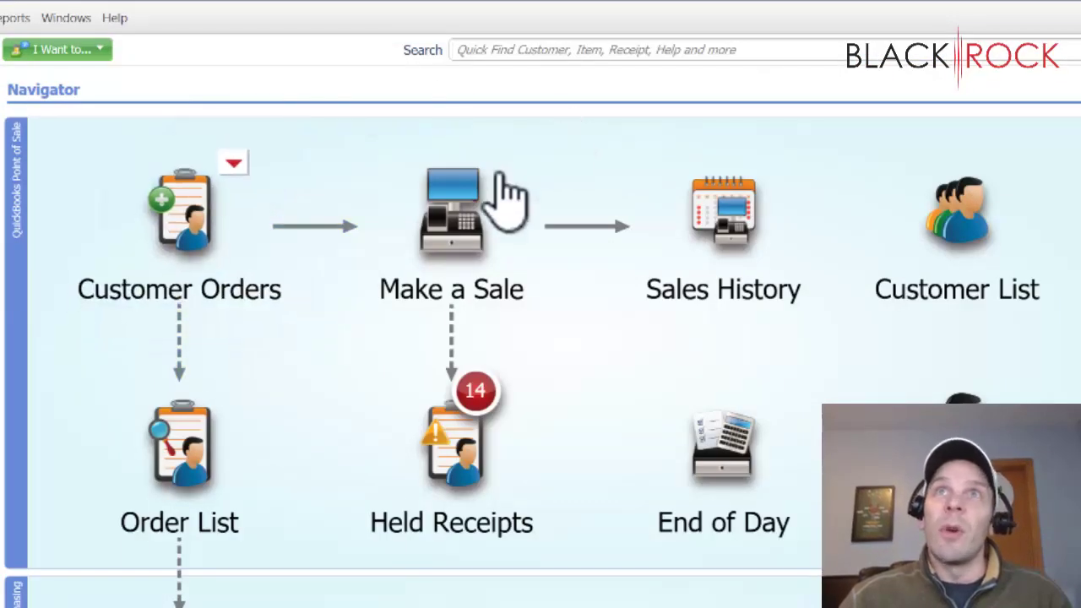
pyautogui.click(463, 240)
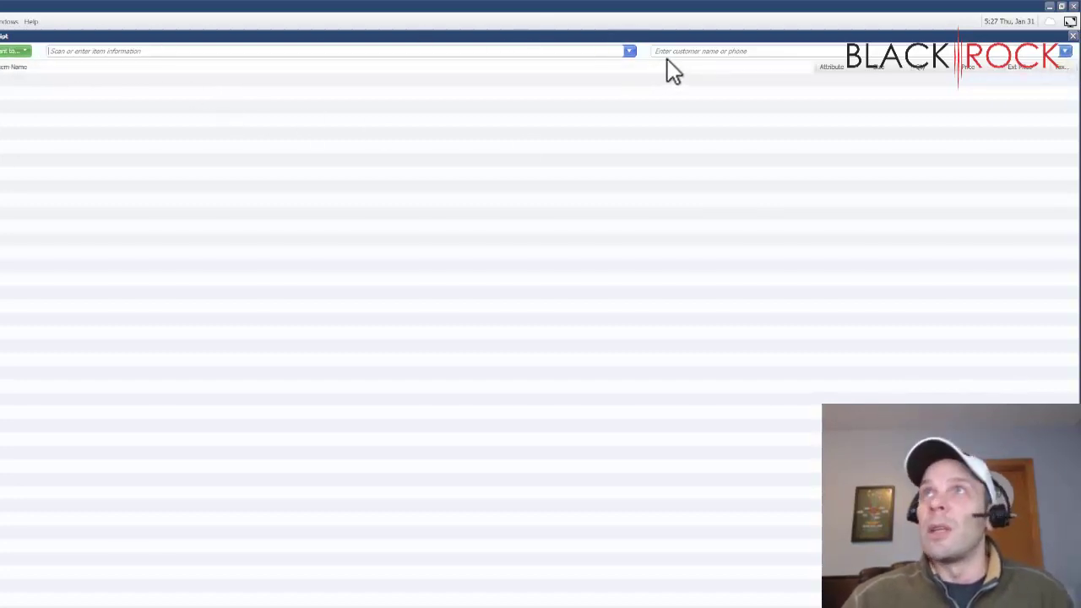
# - From the receipt's customer dropdown, choose Add New Customer to open a blank customer form
pyautogui.click(1066, 51)
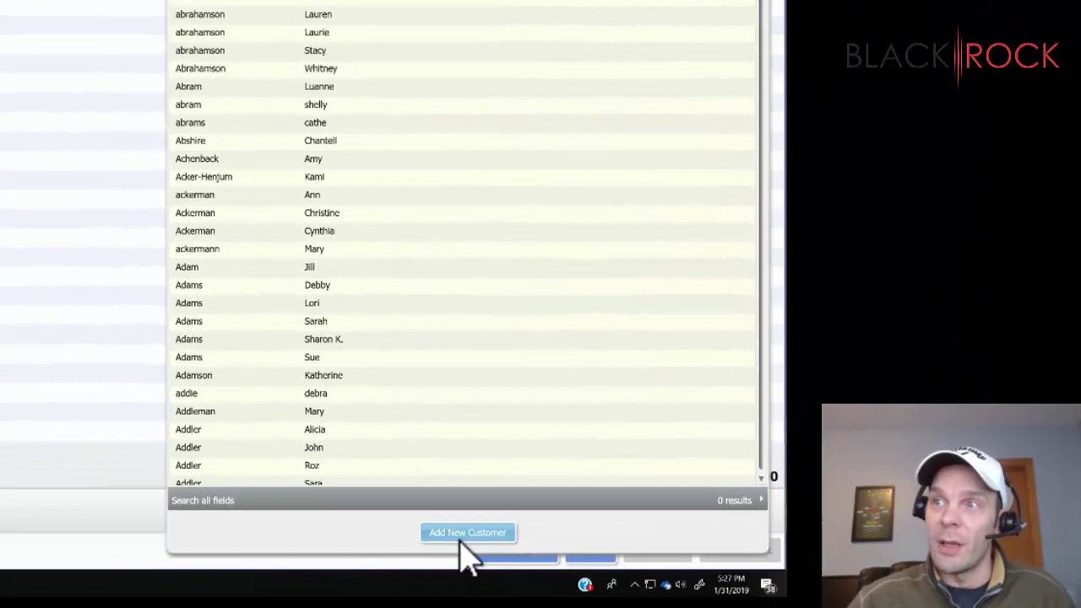
pyautogui.click(467, 533)
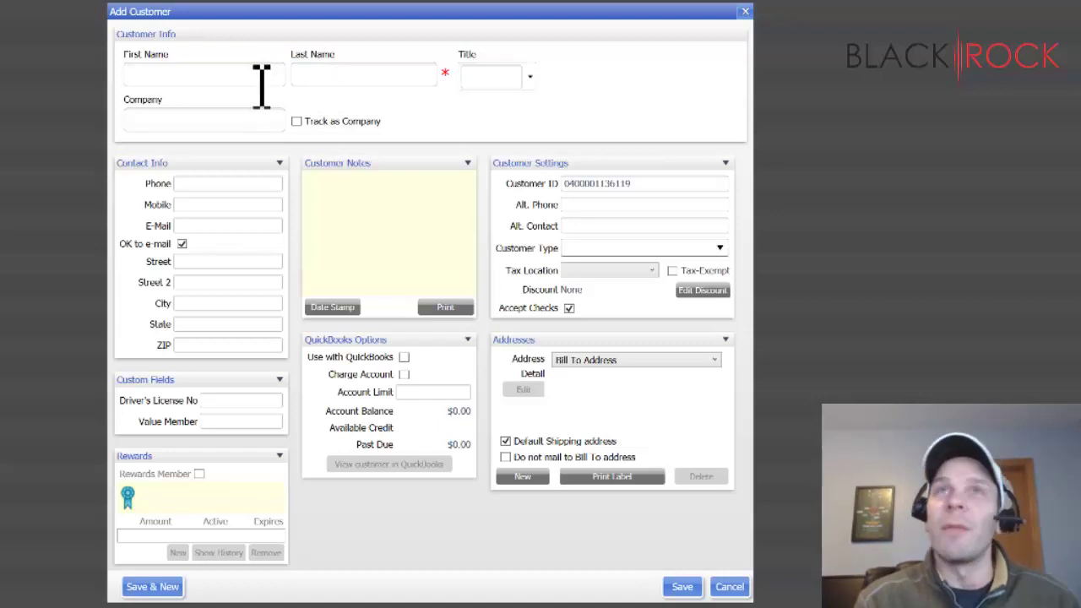
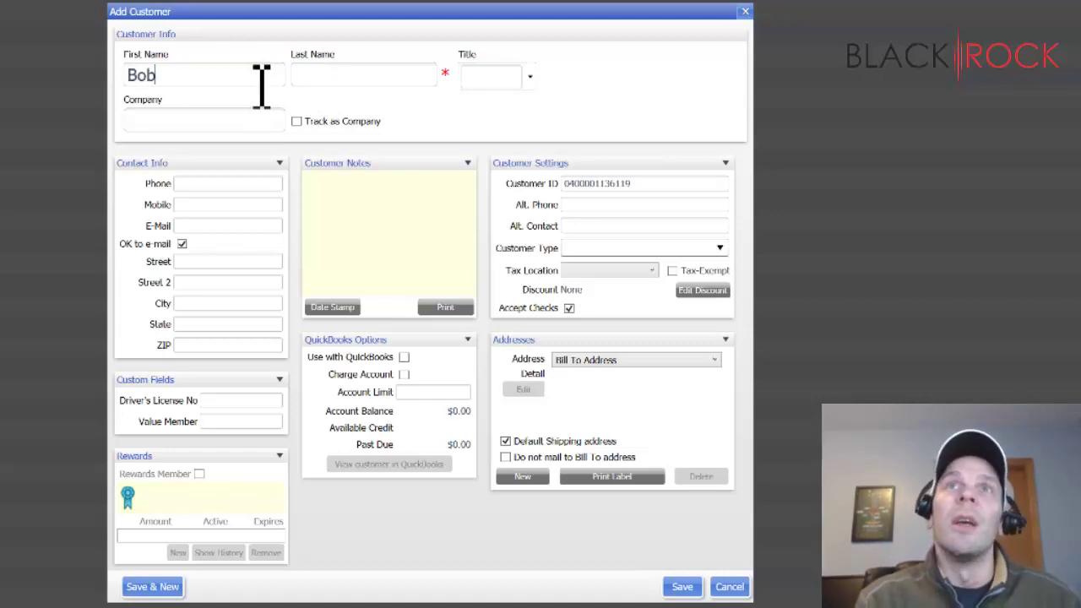
# - Enter the customer's first and last name
pyautogui.press('Tab')
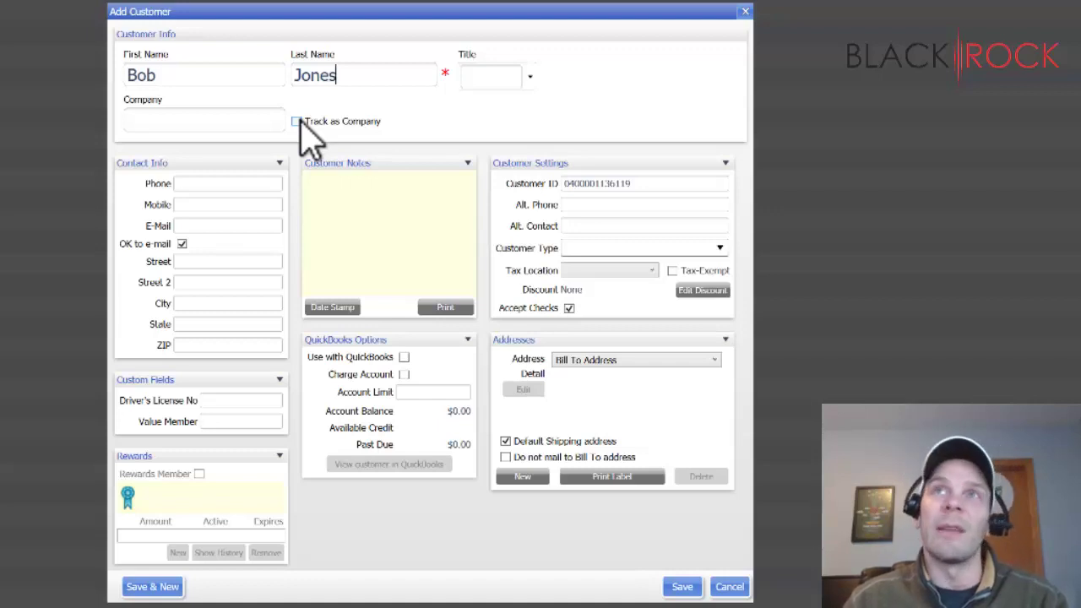
# - Check Track as Company and enter 'Green Landscaping' as the company name
pyautogui.click(297, 121)
pyautogui.click(260, 128)
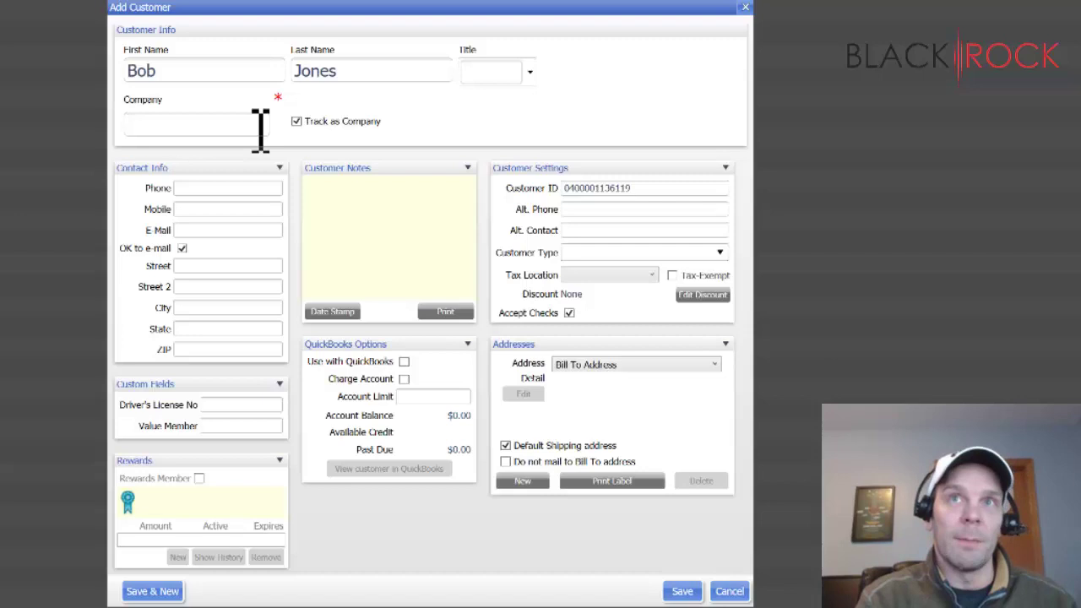
pyautogui.write('re')
pyautogui.press('BackSpace')
pyautogui.press('BackSpace')
pyautogui.write('G')
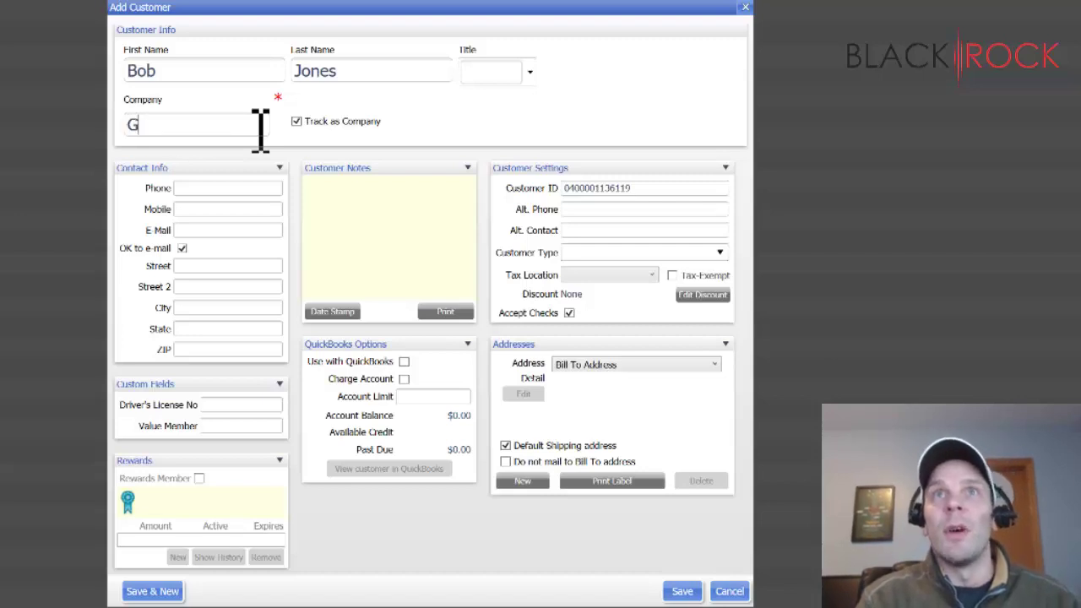
pyautogui.write('reen Land')
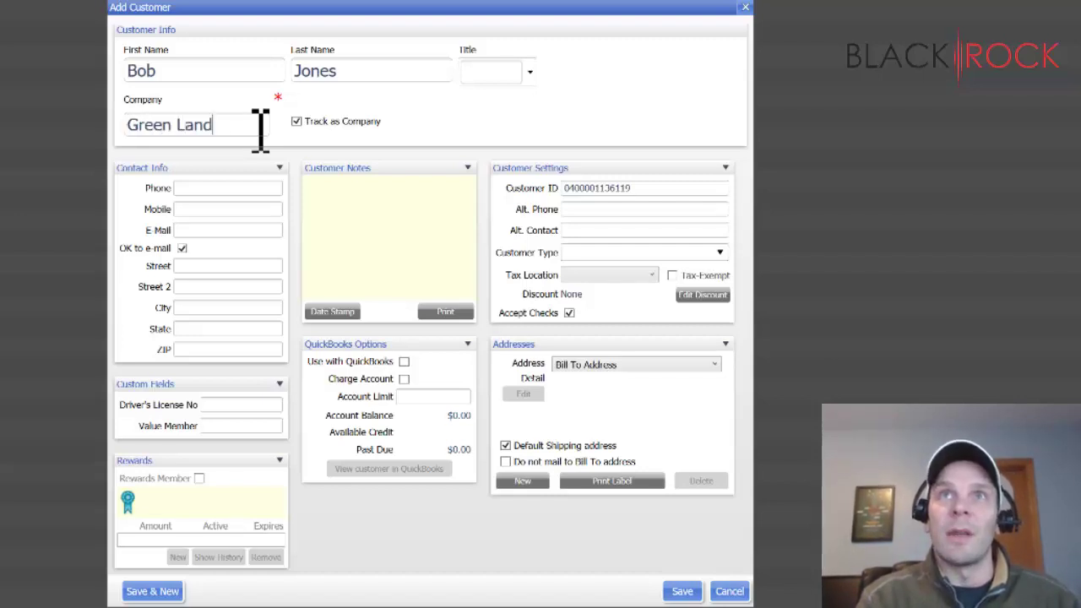
pyautogui.write('scaping')
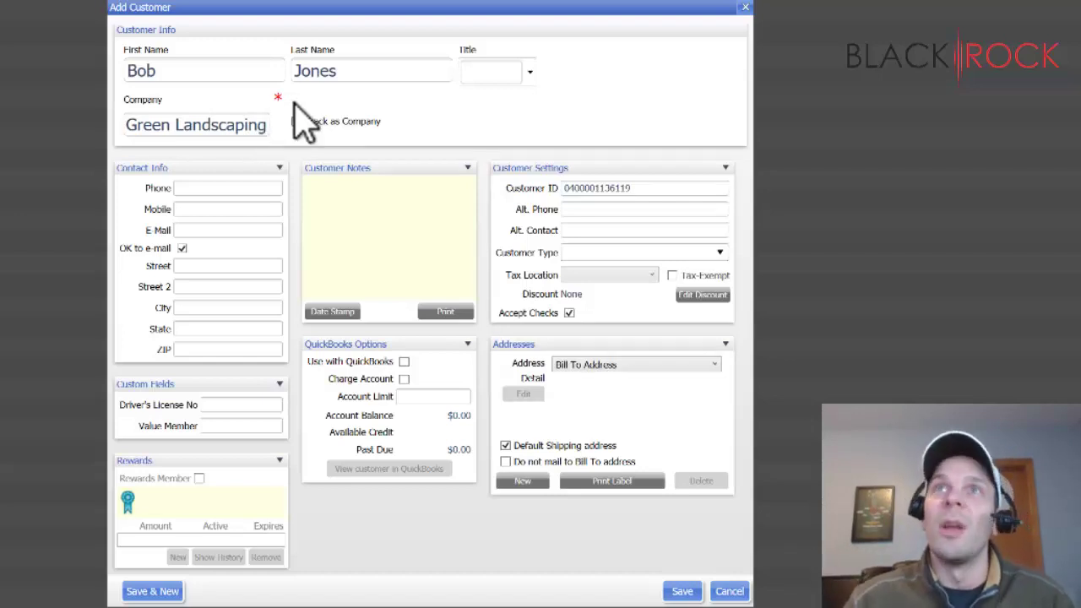
pyautogui.click(295, 121)
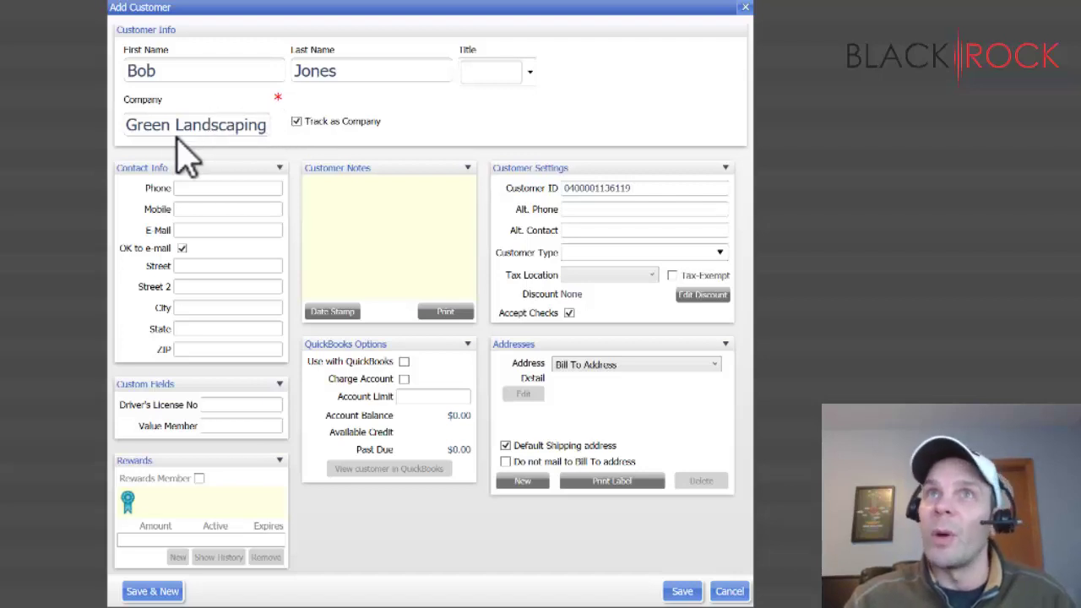
pyautogui.hotkey('ctrl', 'a')
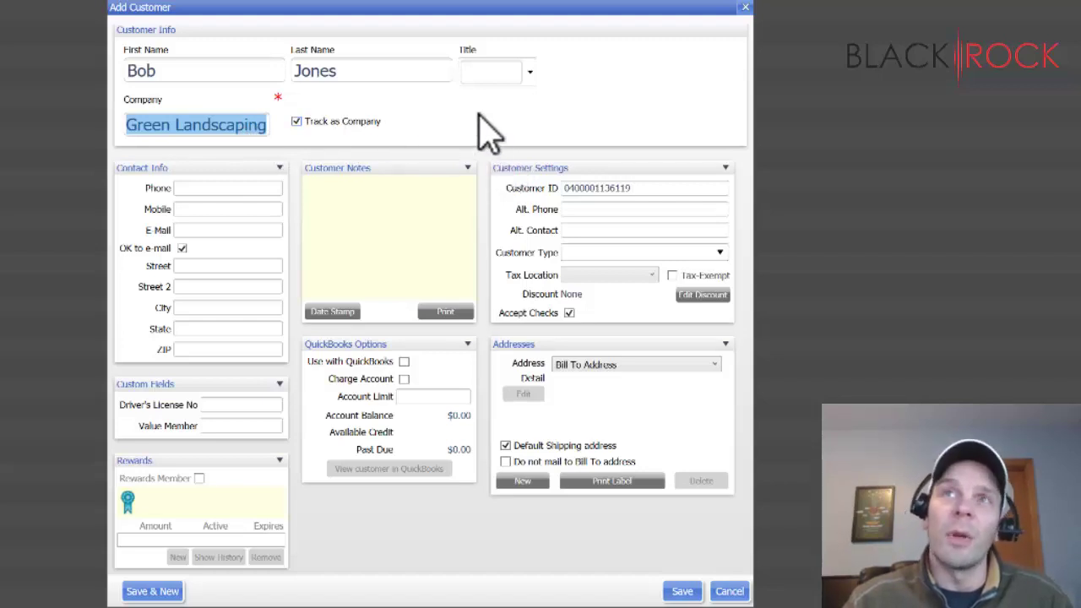
# - Enter the customer's phone number and e-mail address, and mark them OK to e-mail
pyautogui.click(273, 188)
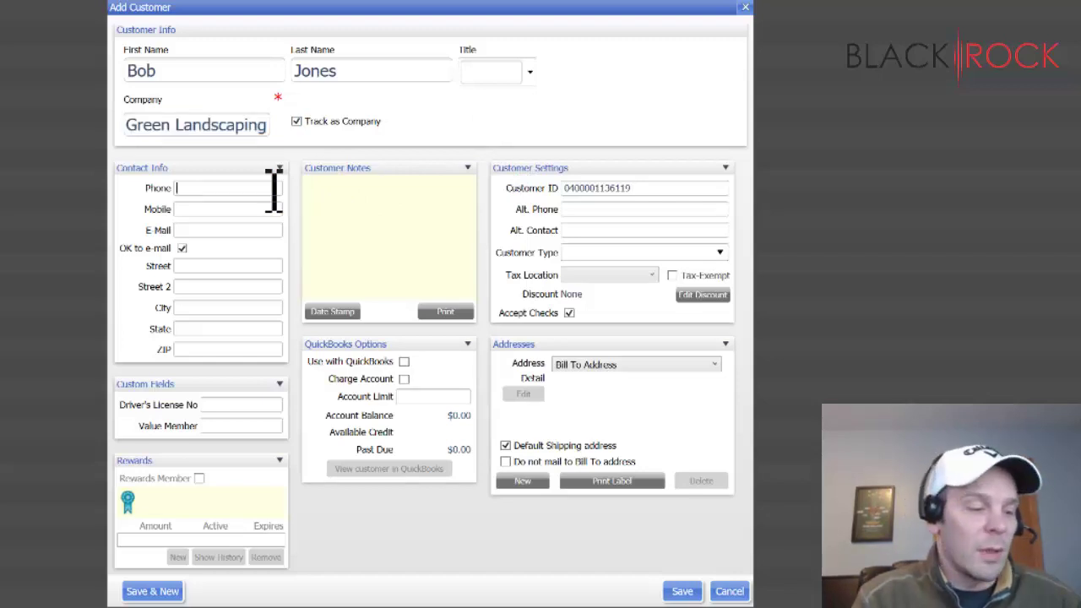
pyautogui.write('123-1234')
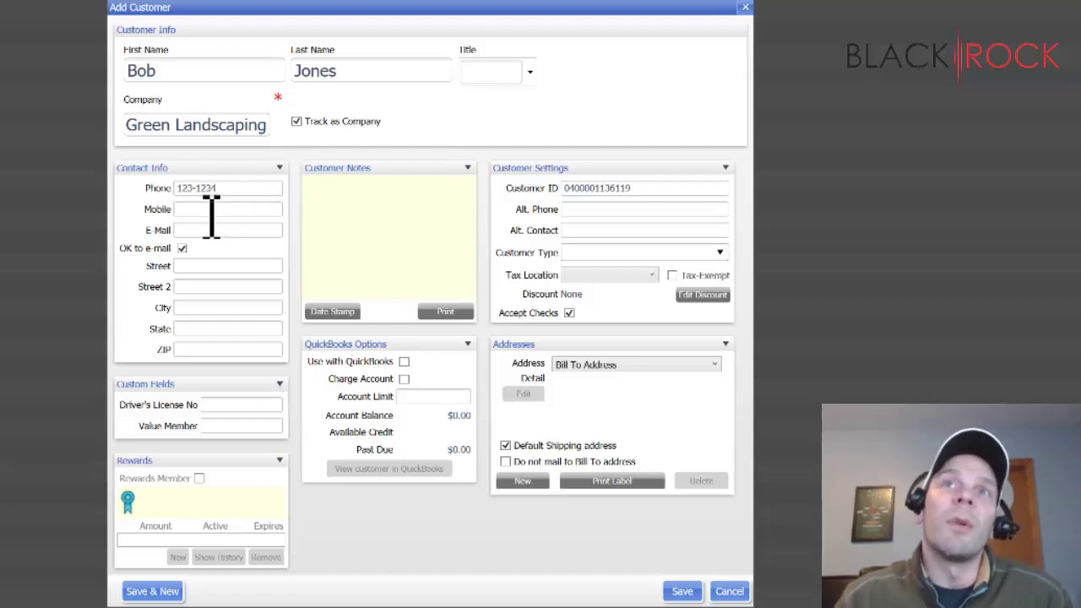
pyautogui.click(211, 211)
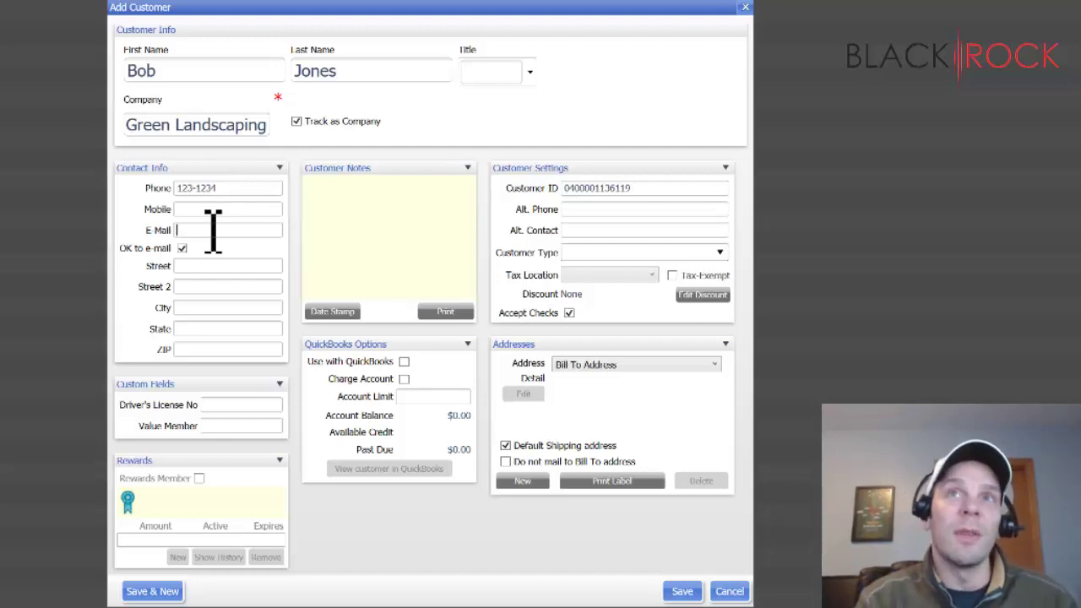
pyautogui.click(213, 230)
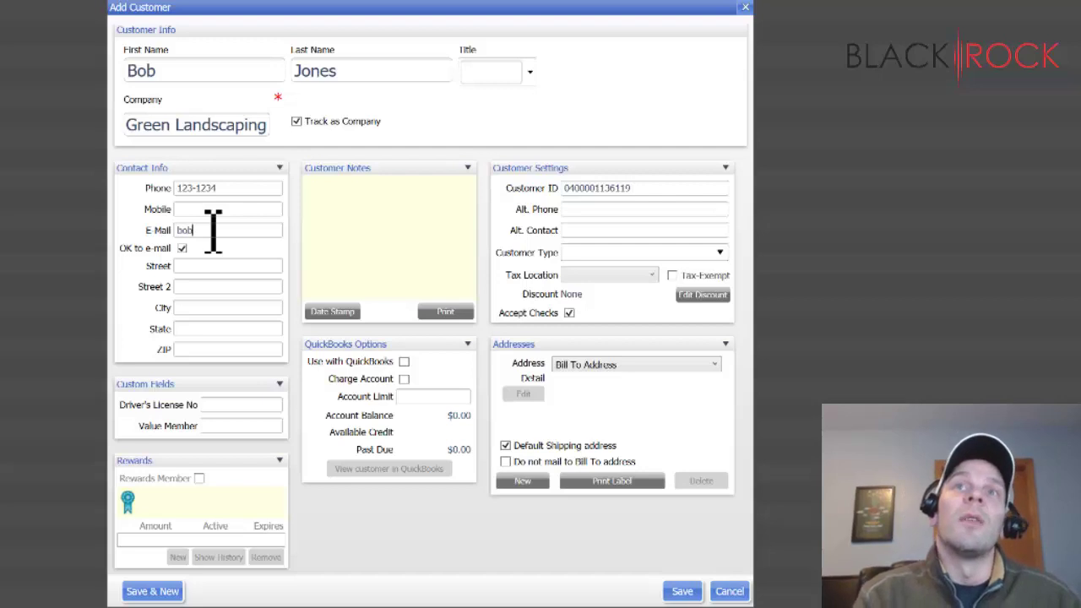
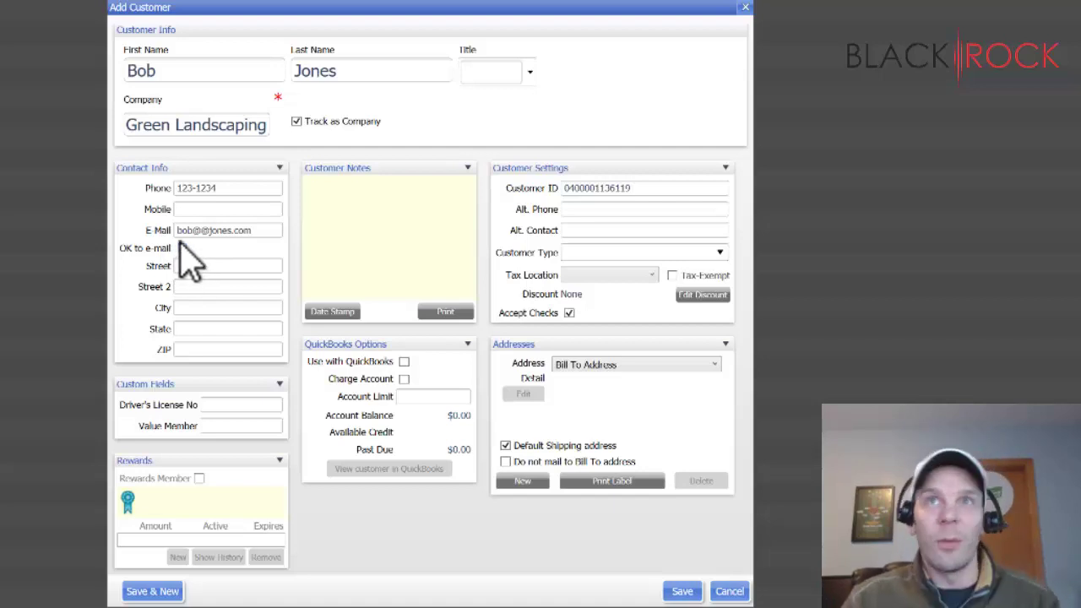
pyautogui.click(180, 248)
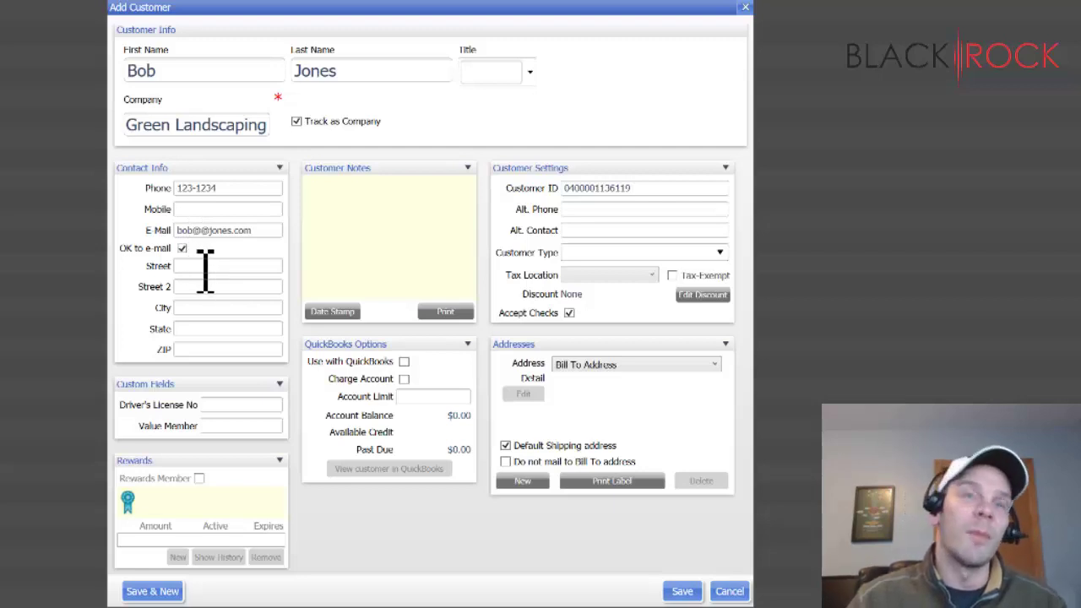
# - Fill in the customer's street, city, state and ZIP code in Contact Info
pyautogui.click(206, 268)
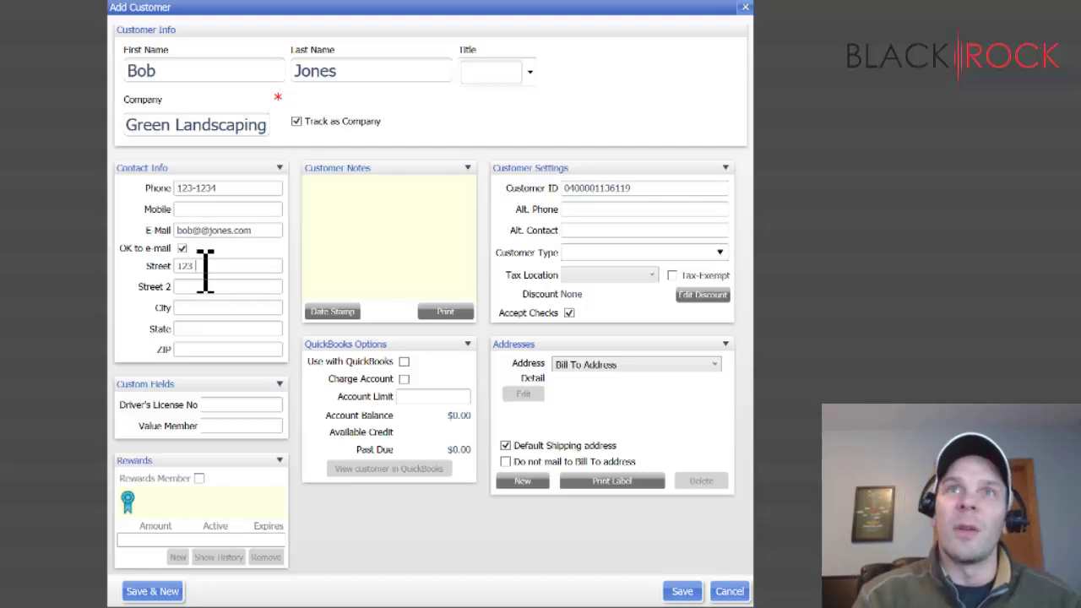
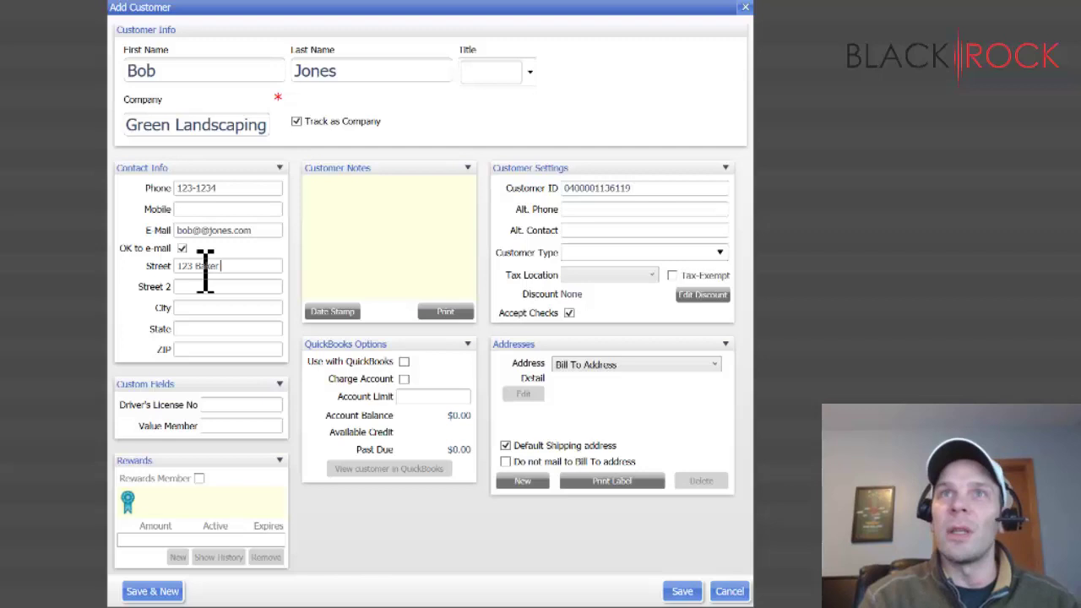
pyautogui.press('Tab')
pyautogui.press('Tab')
pyautogui.press('Tab')
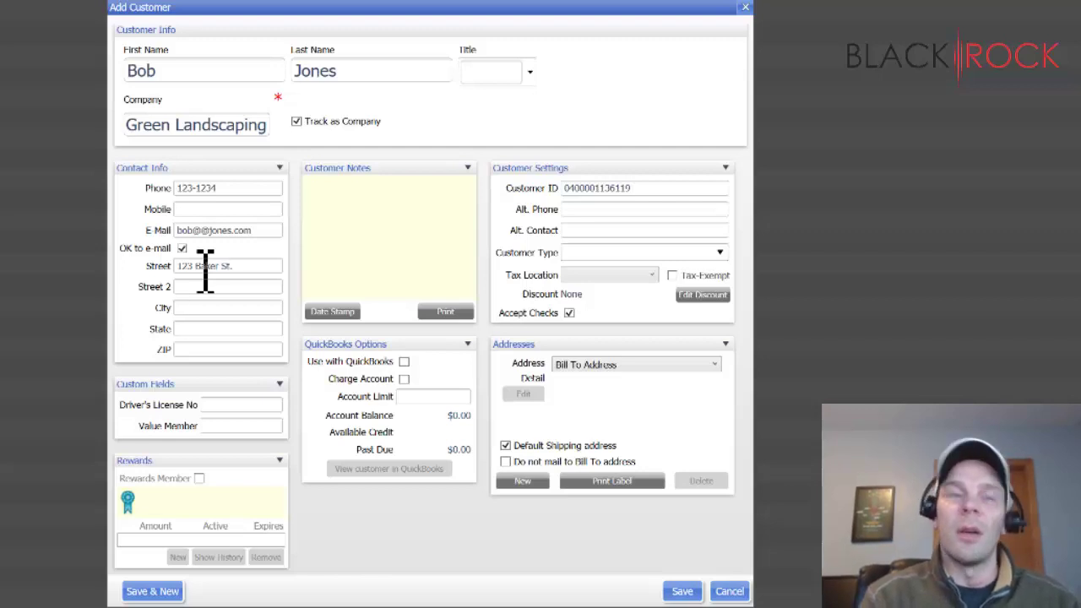
pyautogui.hotkey('shift', 'Tab')
pyautogui.write('Duluth')
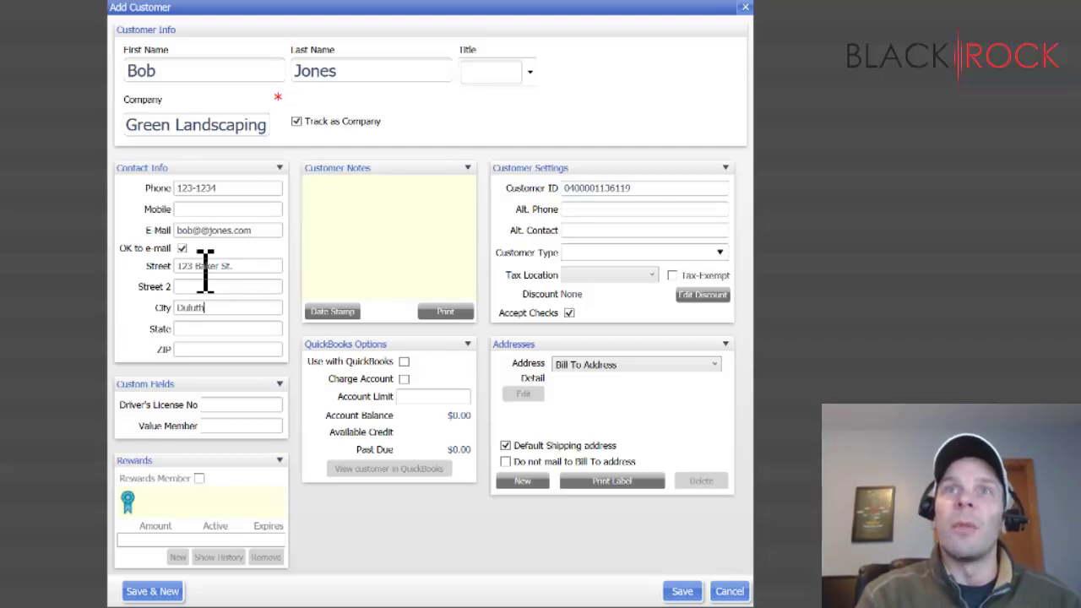
pyautogui.press('Tab')
pyautogui.write('MN')
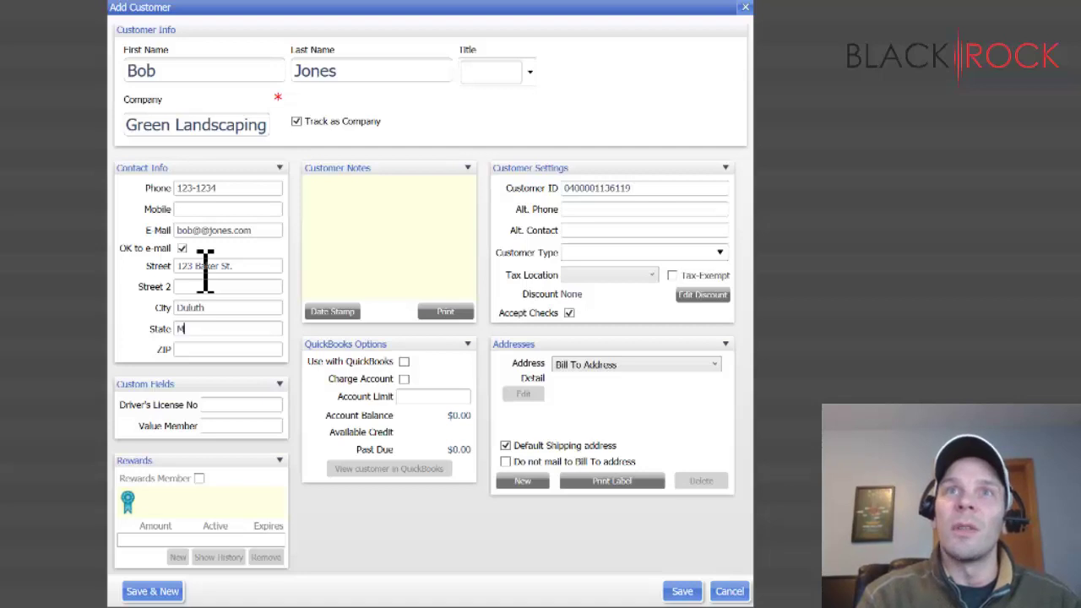
pyautogui.press('Tab')
pyautogui.write('55')
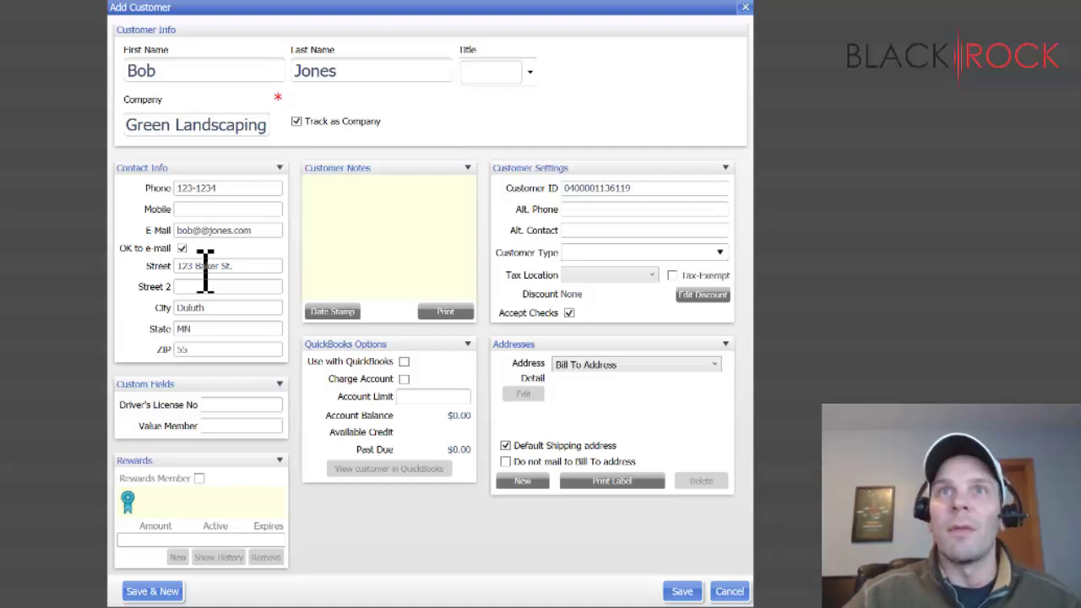
pyautogui.write('803')
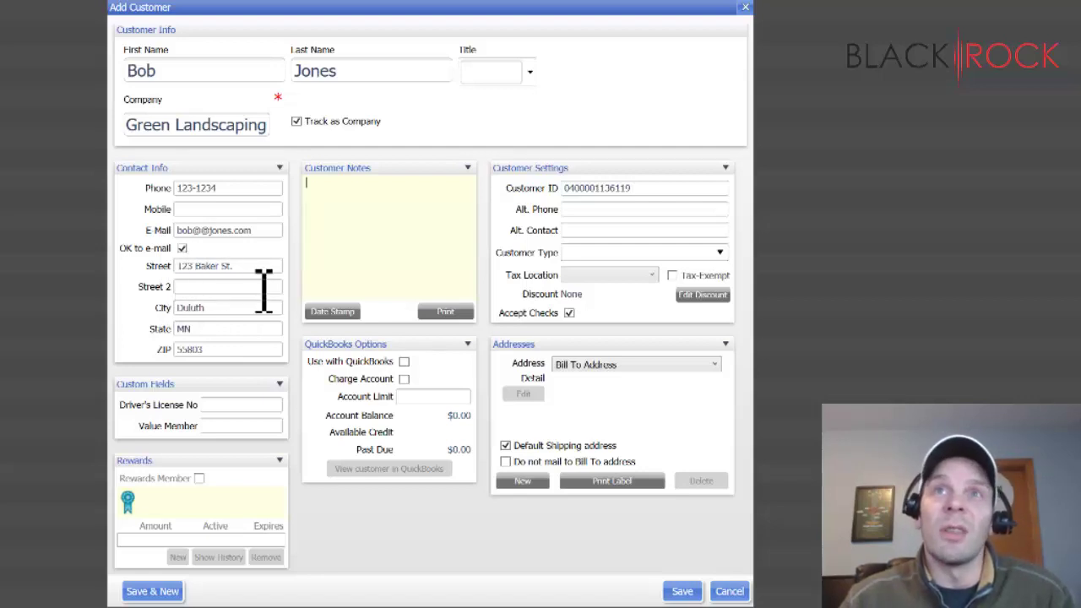
pyautogui.click(238, 335)
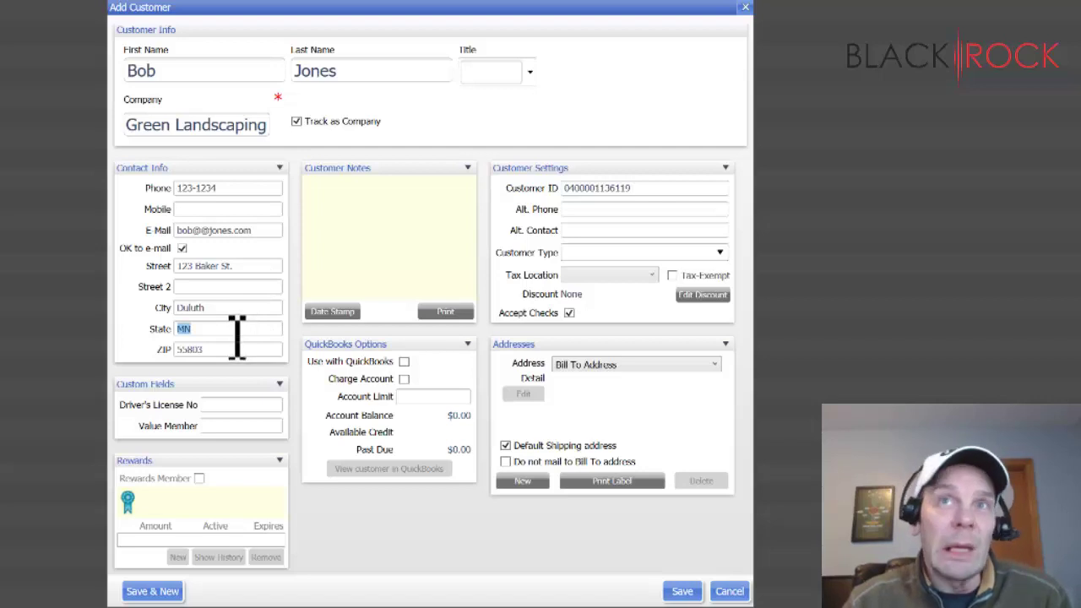
pyautogui.click(237, 331)
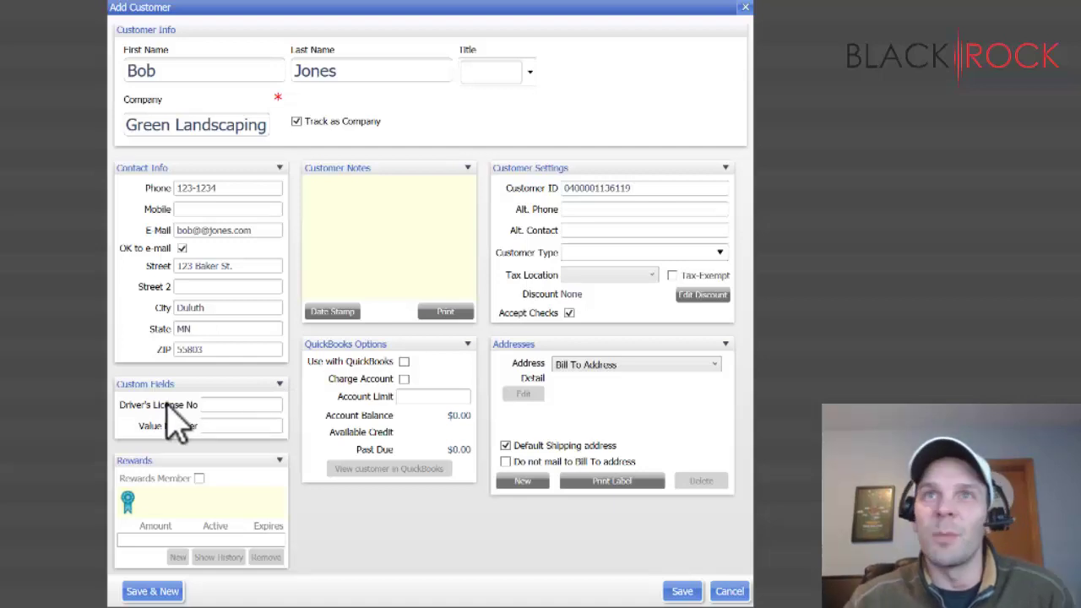
# - Enter the customer's driver's license number, set Value Member to 'Yes', and collapse Custom Fields
pyautogui.click(228, 420)
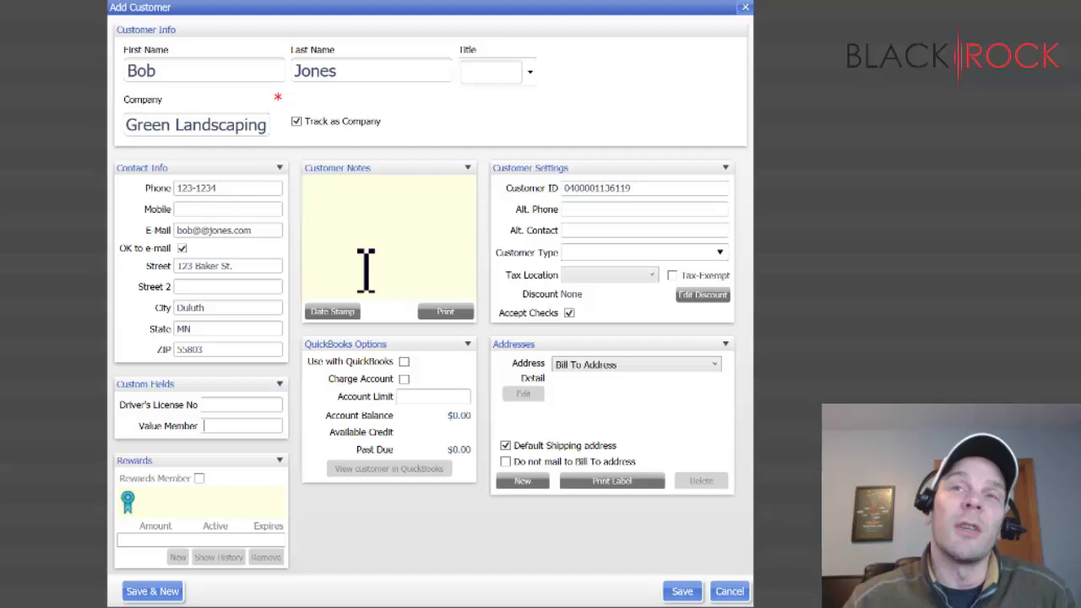
pyautogui.click(259, 405)
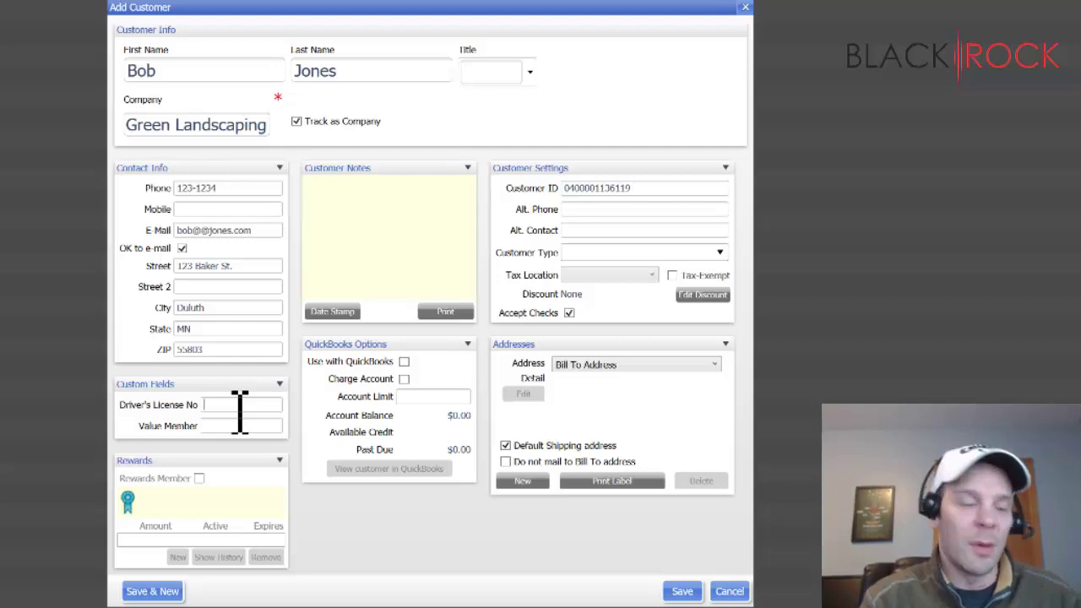
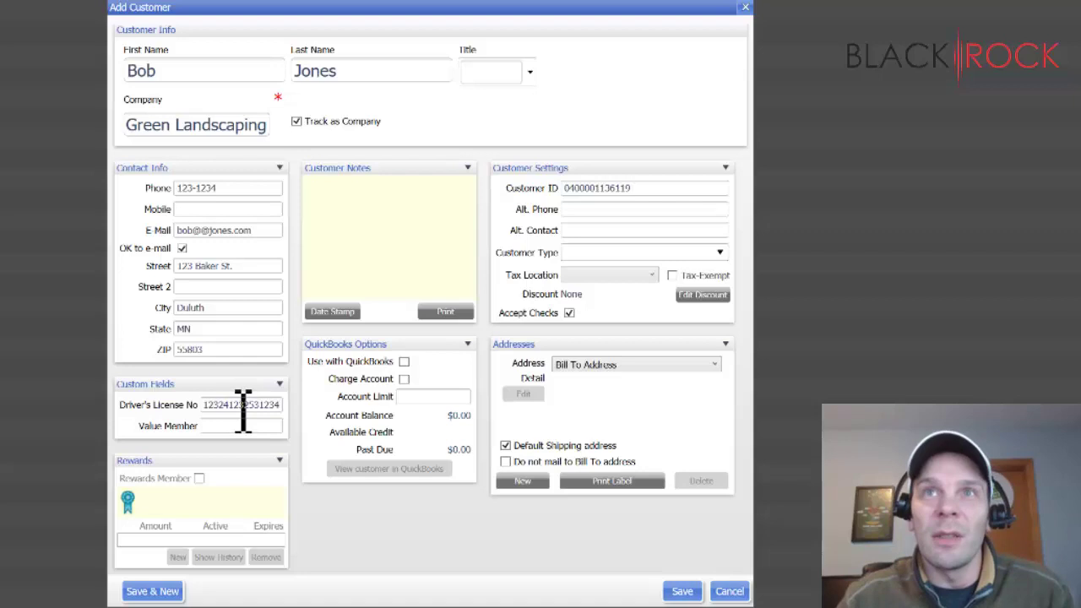
pyautogui.doubleClick(243, 405)
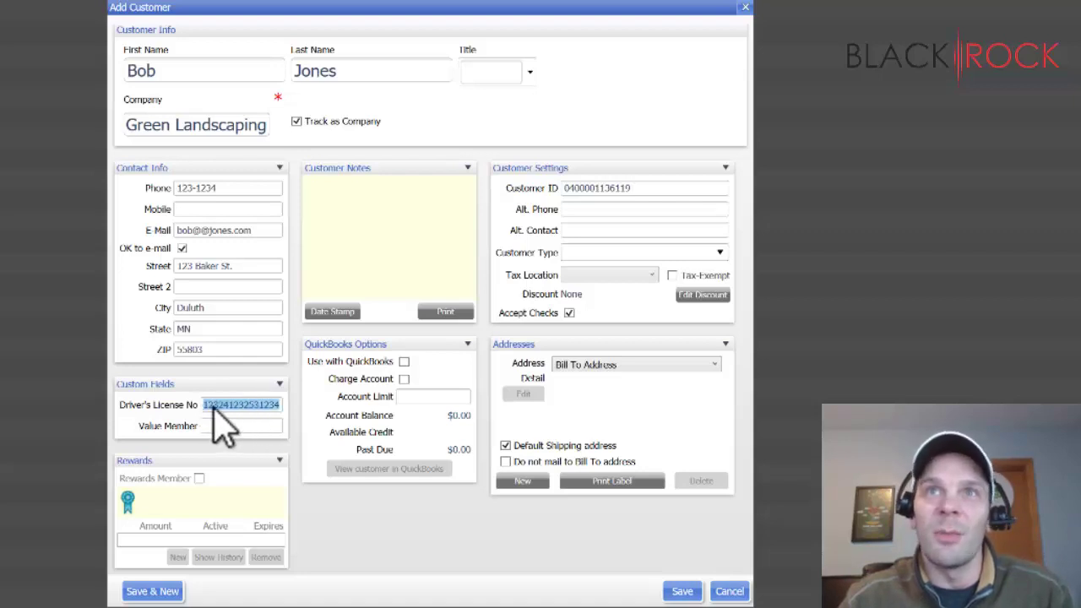
pyautogui.click(244, 409)
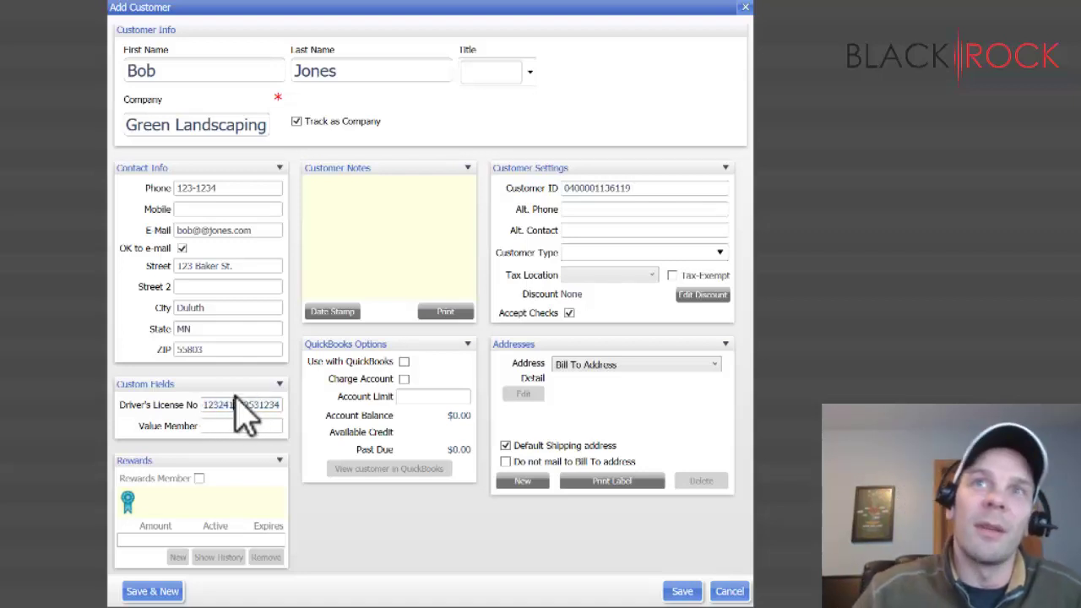
pyautogui.click(229, 426)
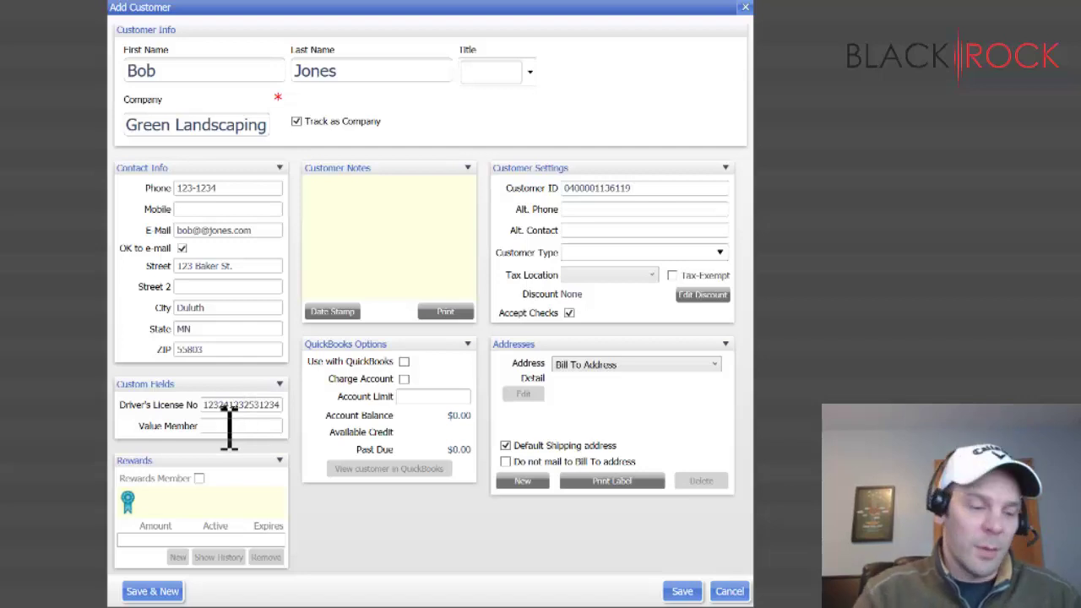
pyautogui.write('Yes')
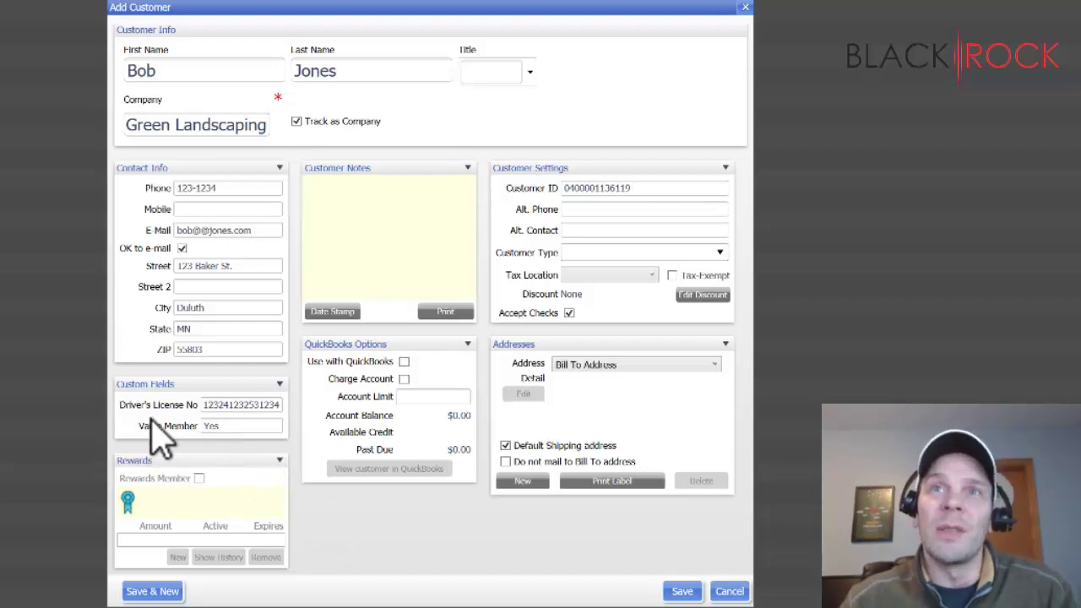
pyautogui.click(280, 385)
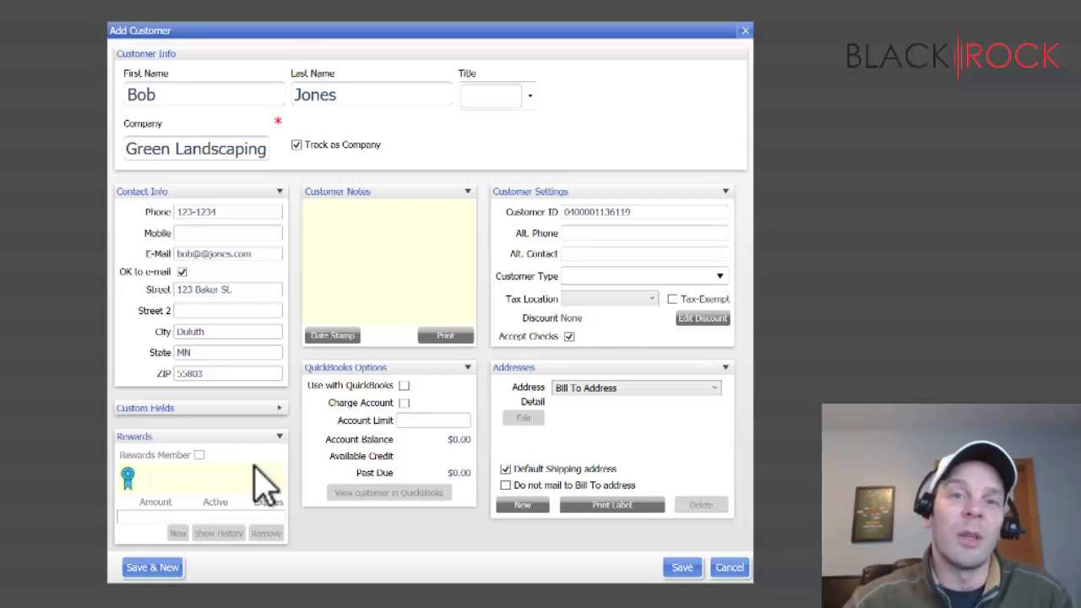
# - Check Rewards Member so the form shows $600.00 until the next reward
pyautogui.click(199, 456)
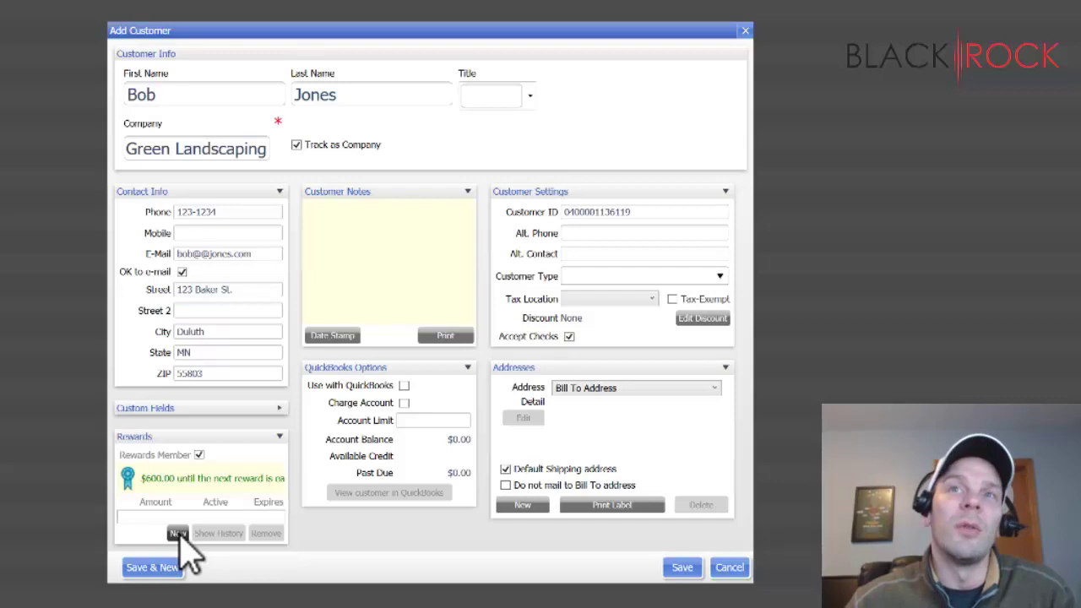
# - Issue a new 25.00 % off reward and confirm resetting the purchase balance to zero
pyautogui.click(179, 533)
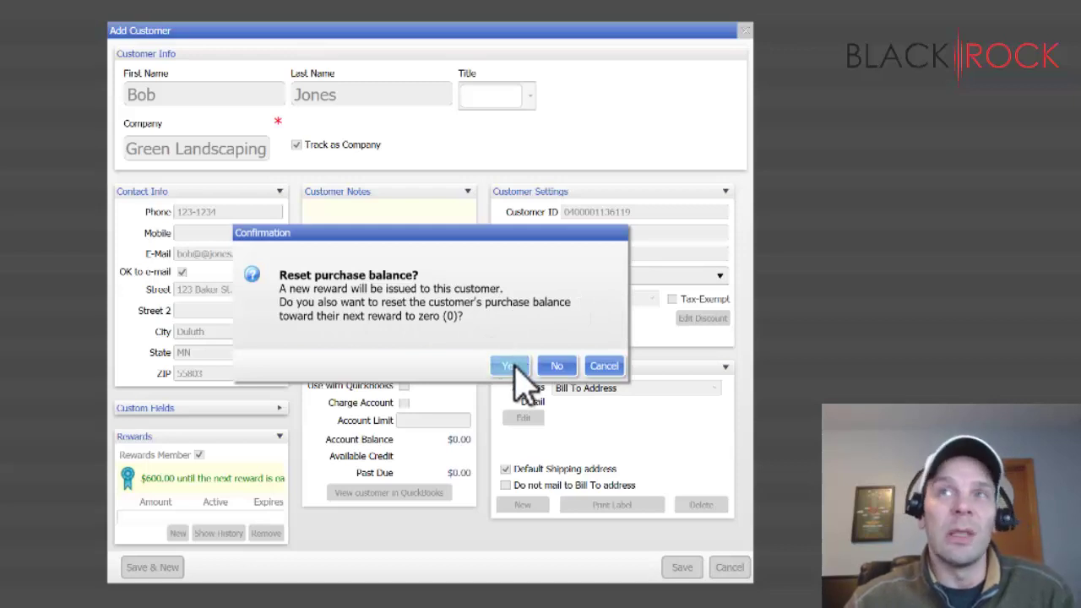
pyautogui.click(511, 365)
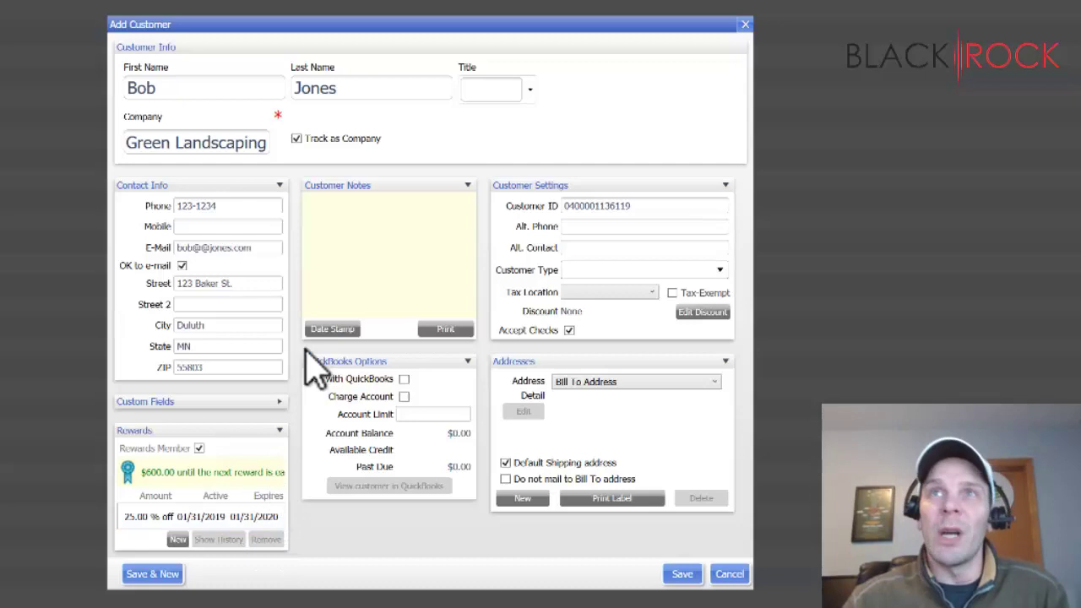
# - Add a customer note saying the customer came in Tuesday the 5th and may have been stealing, then date-stamp it
pyautogui.click(337, 215)
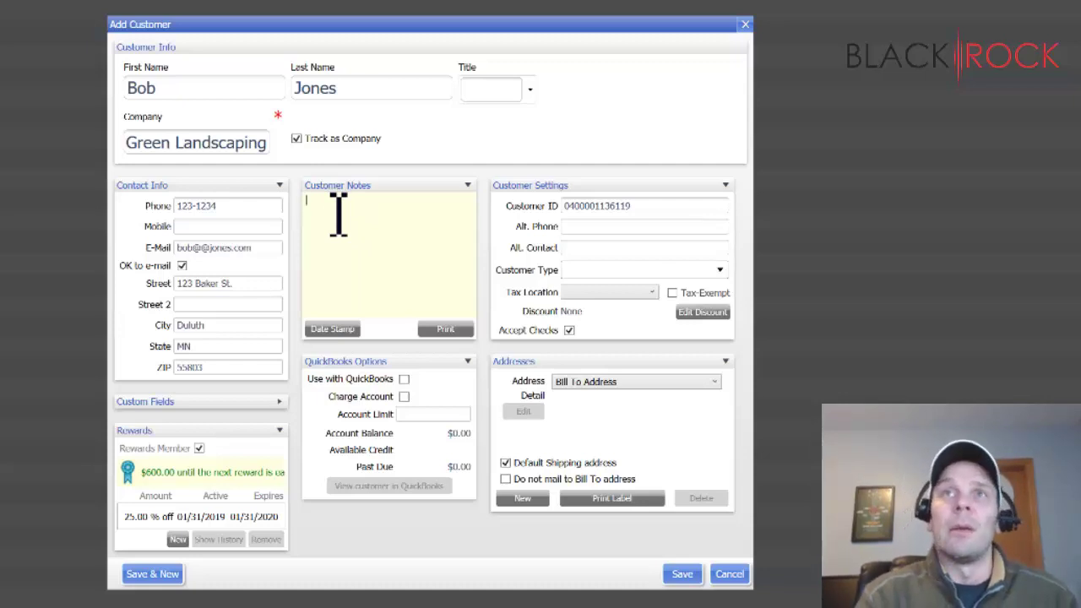
pyautogui.write('Tuesday')
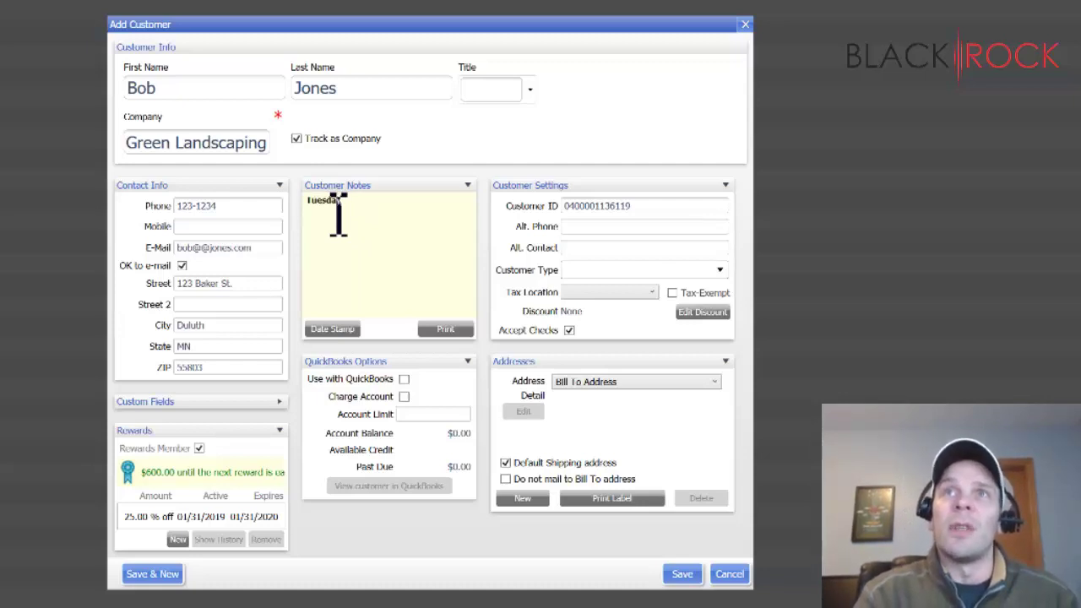
pyautogui.write(' the 5th')
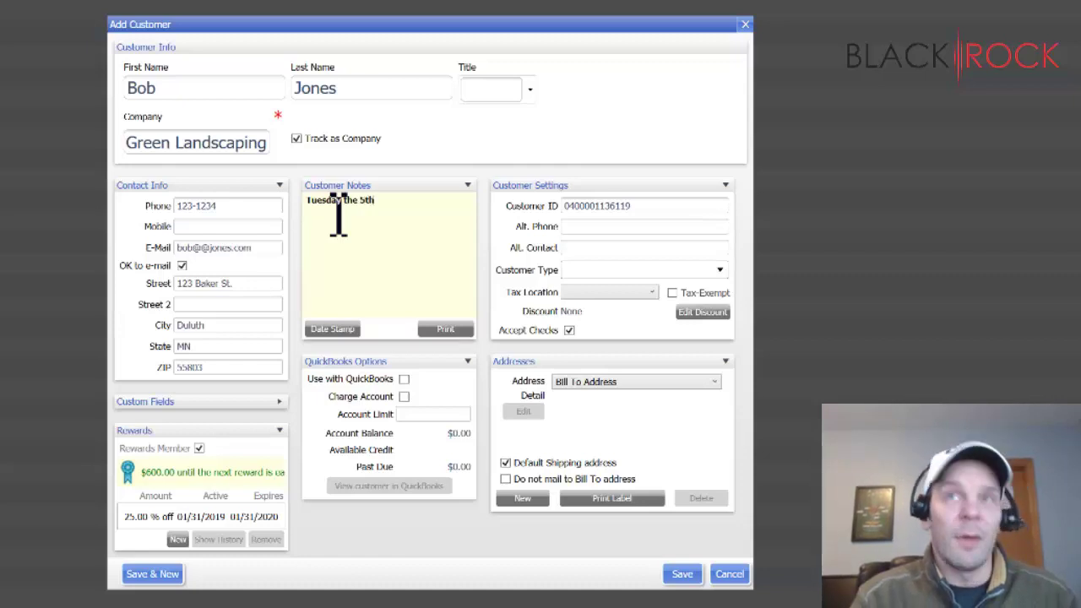
pyautogui.write(' Bob came ')
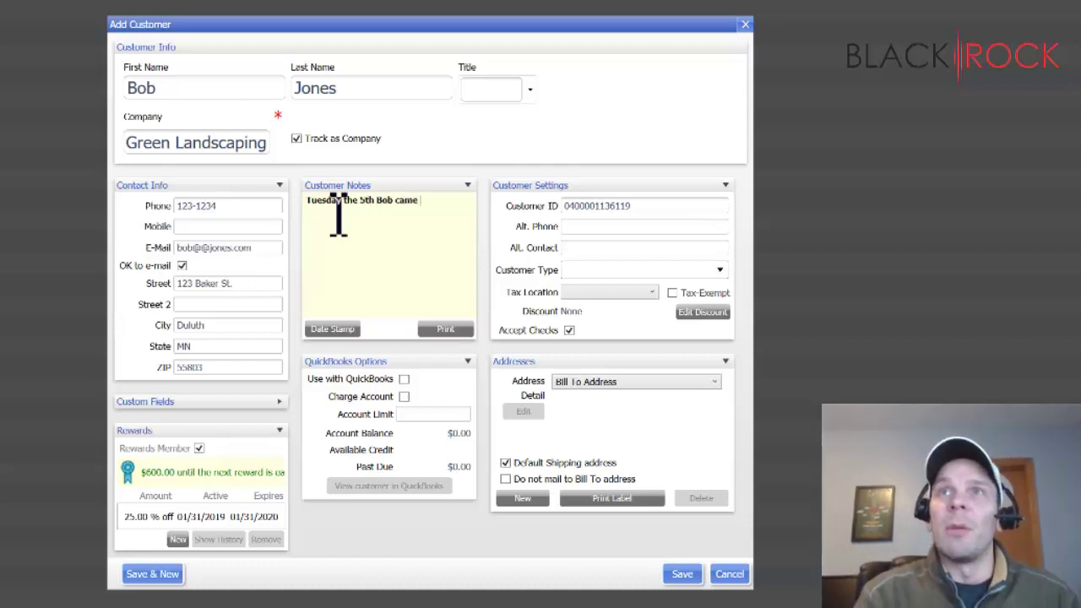
pyautogui.write('in and I')
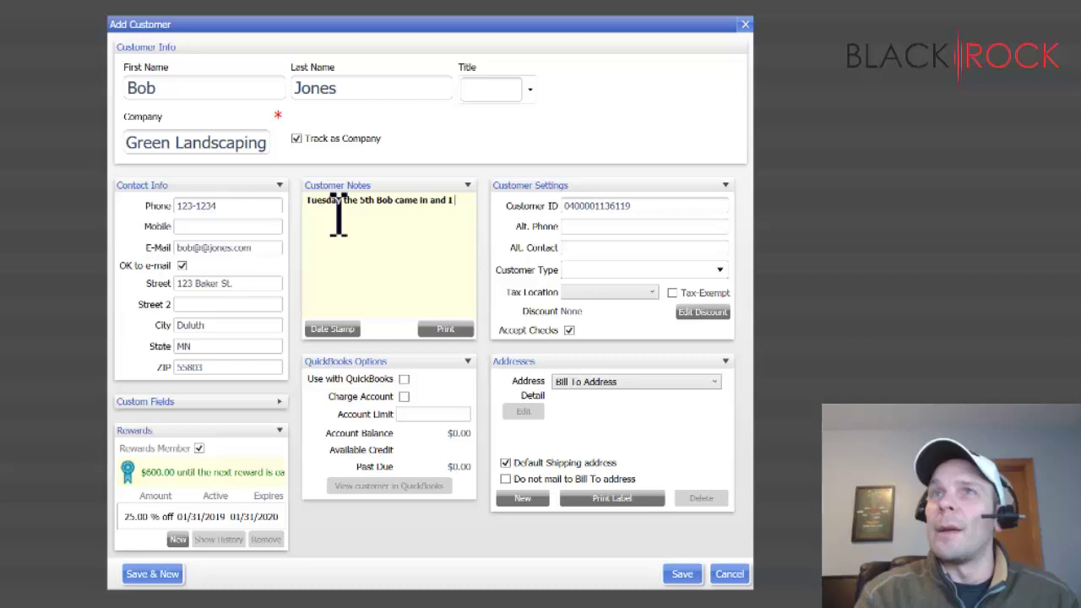
pyautogui.write(' think he was')
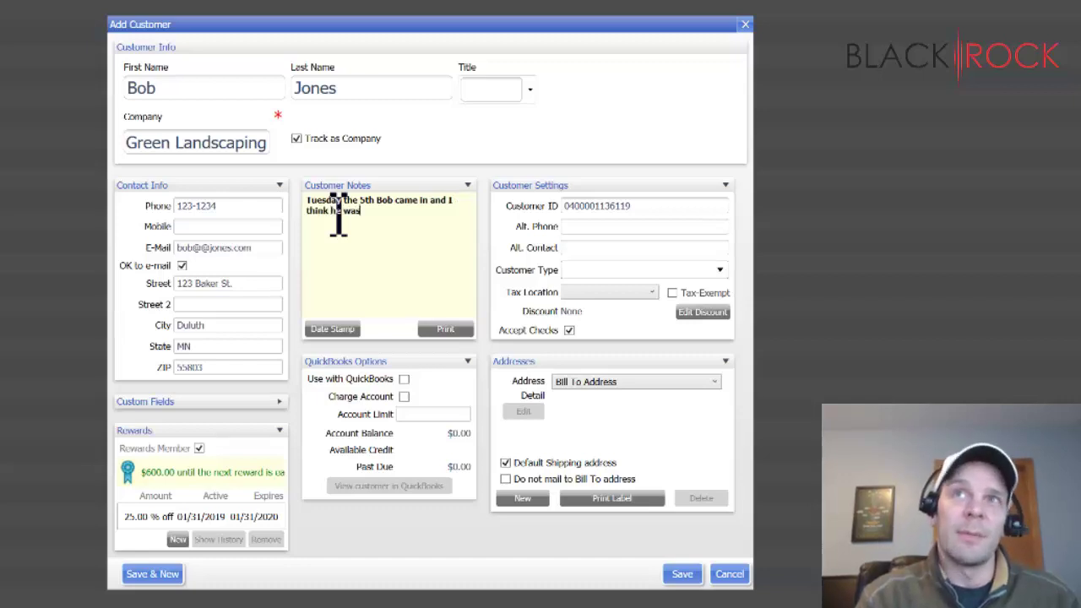
pyautogui.write(' stealing.')
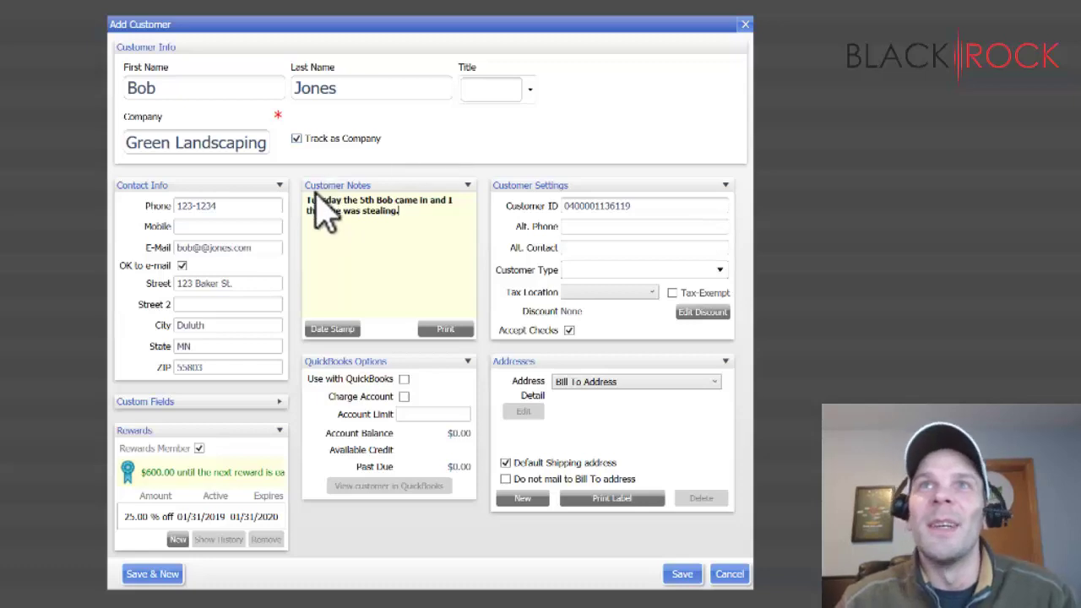
pyautogui.tripleClick(313, 205)
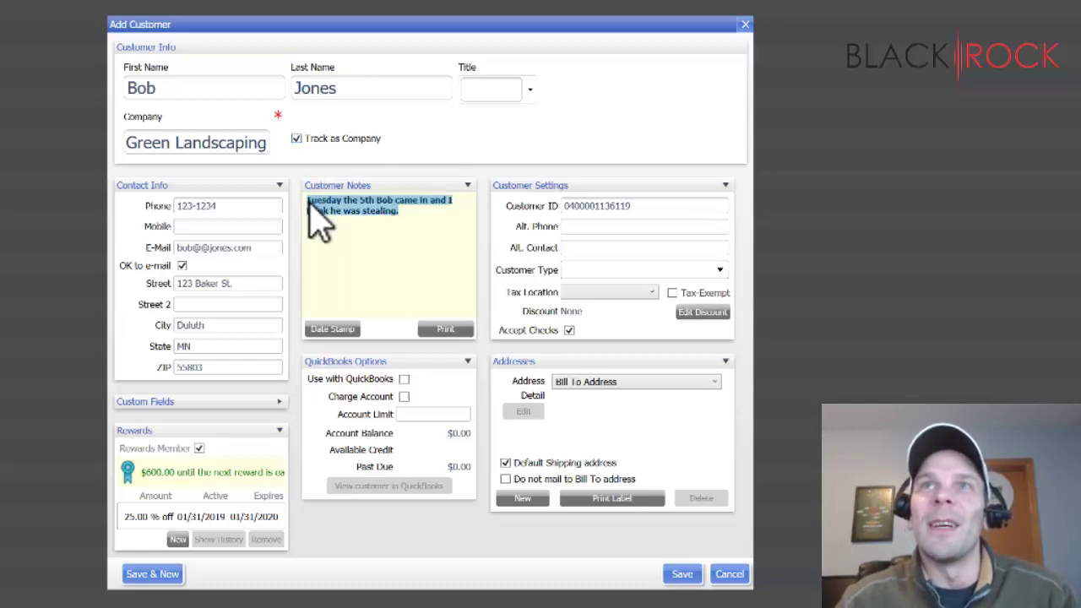
pyautogui.click(331, 218)
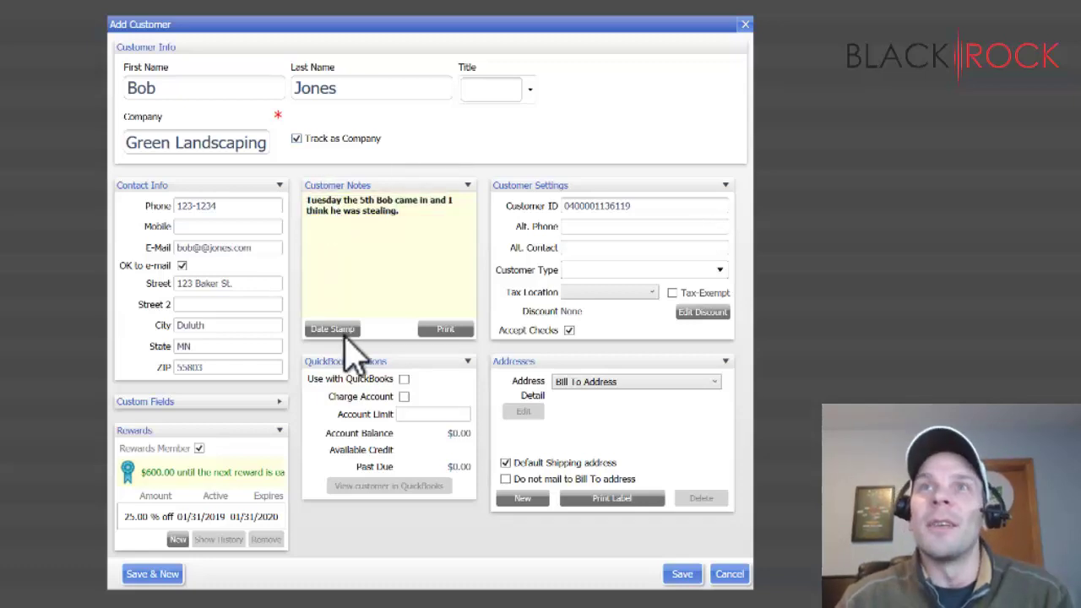
pyautogui.click(344, 329)
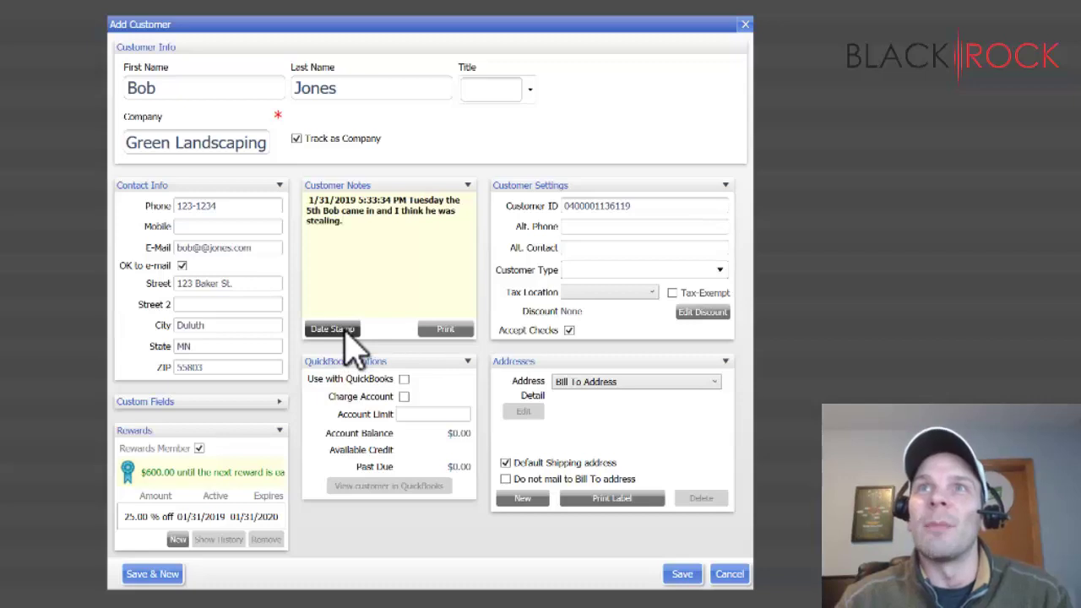
pyautogui.tripleClick(417, 205)
pyautogui.click(437, 235)
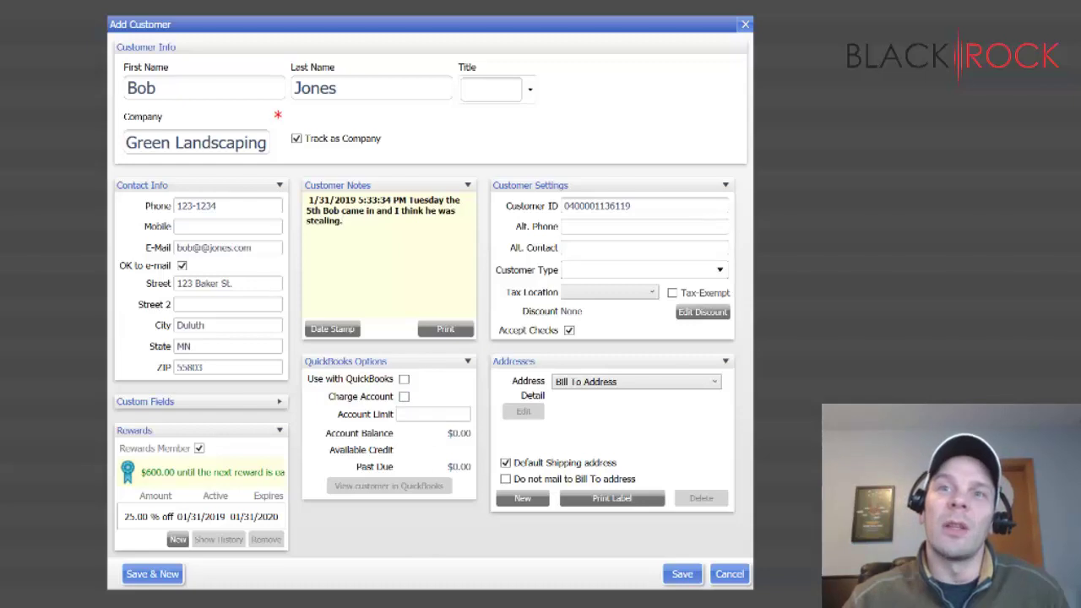
# - Set the Account Limit to 1000, so available credit shows $1,000.00
pyautogui.click(442, 417)
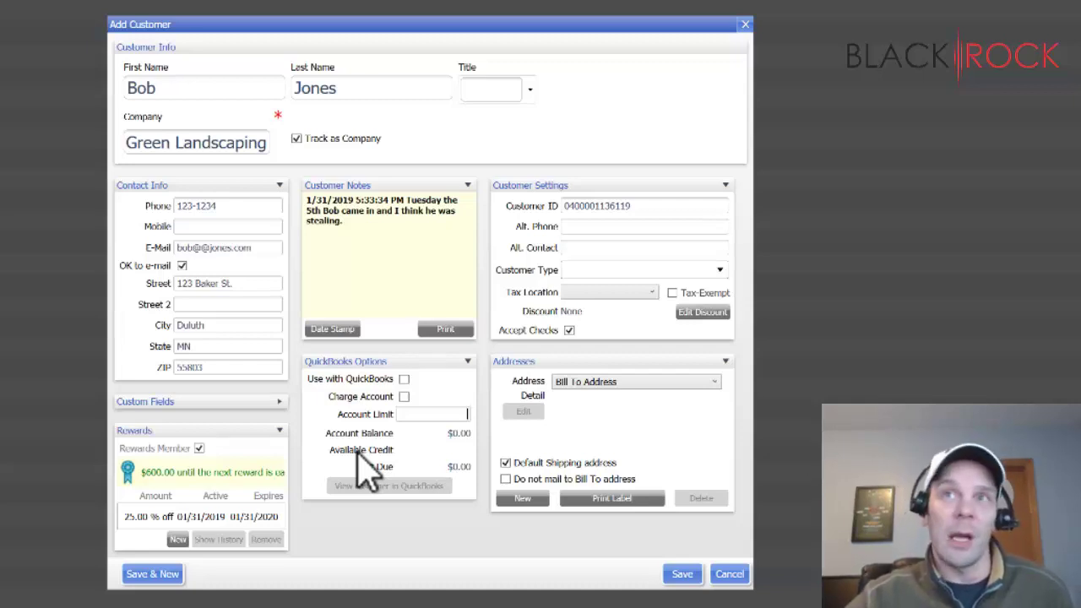
pyautogui.write('100')
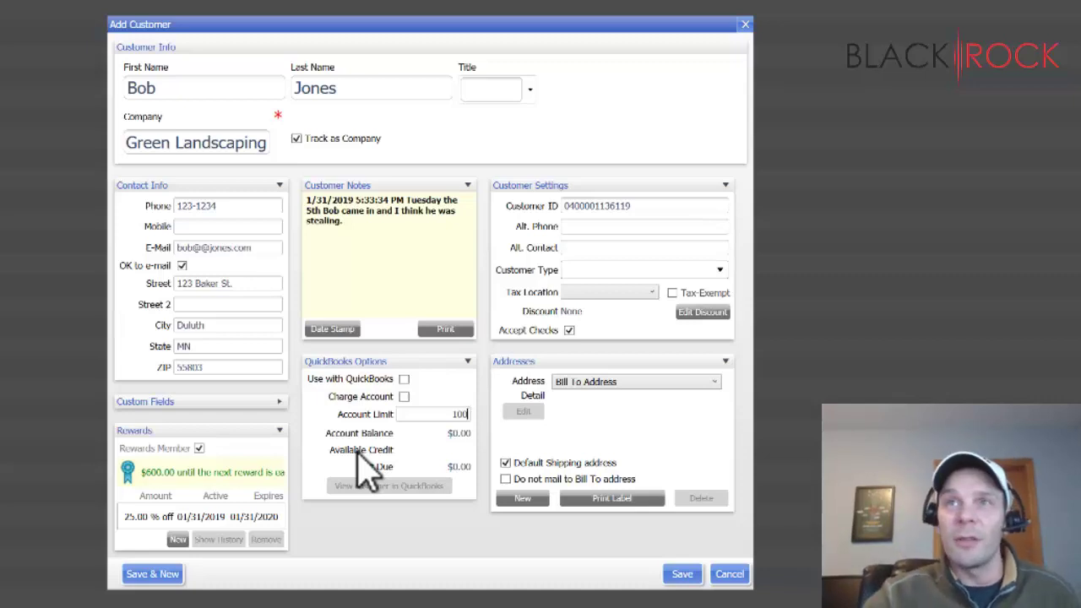
pyautogui.write('0')
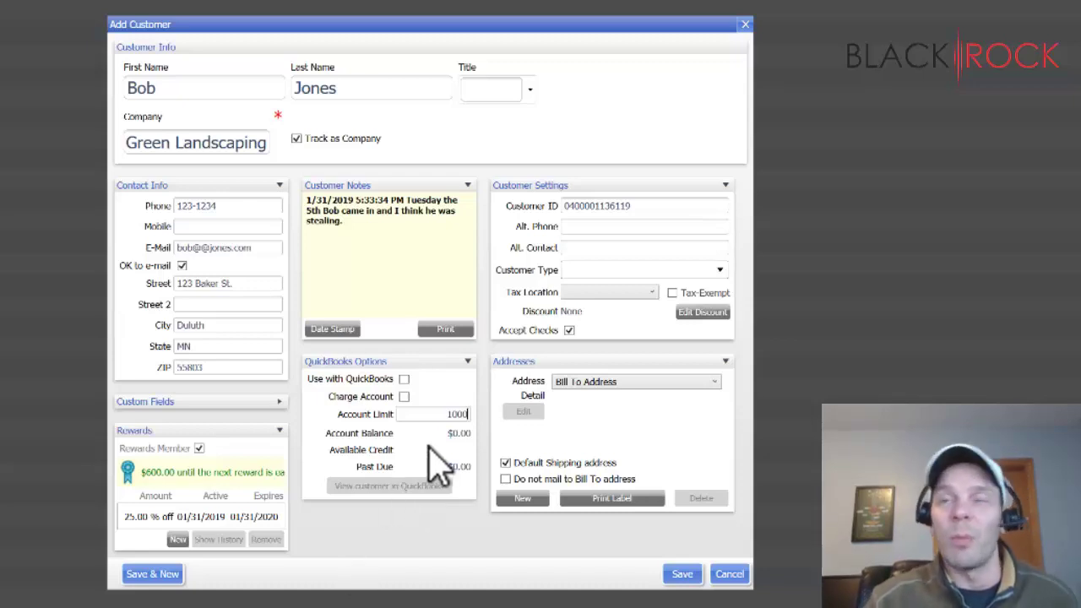
pyautogui.click(483, 541)
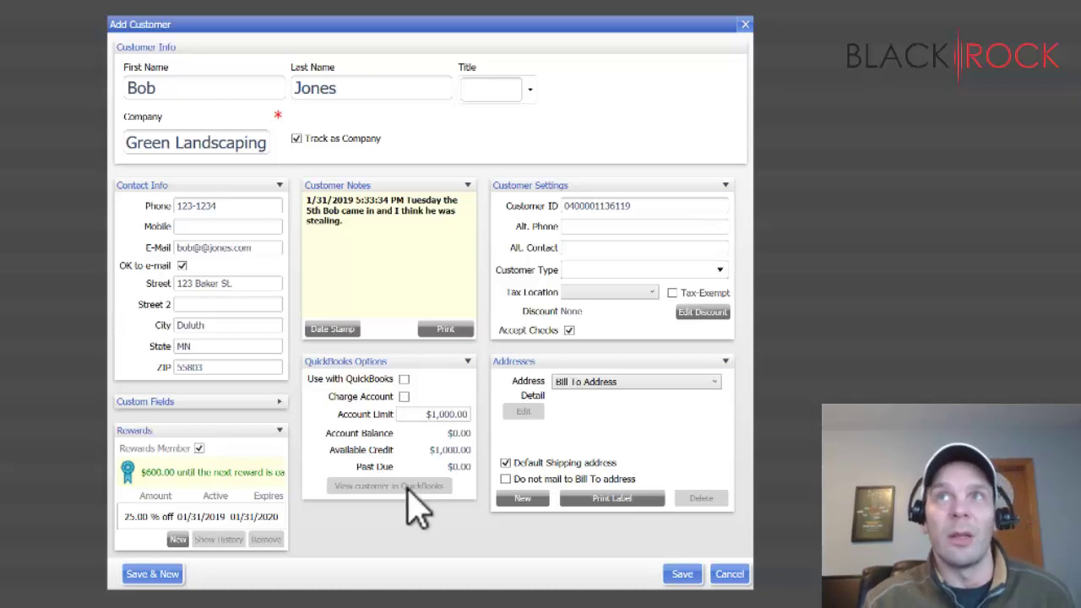
pyautogui.click(587, 206)
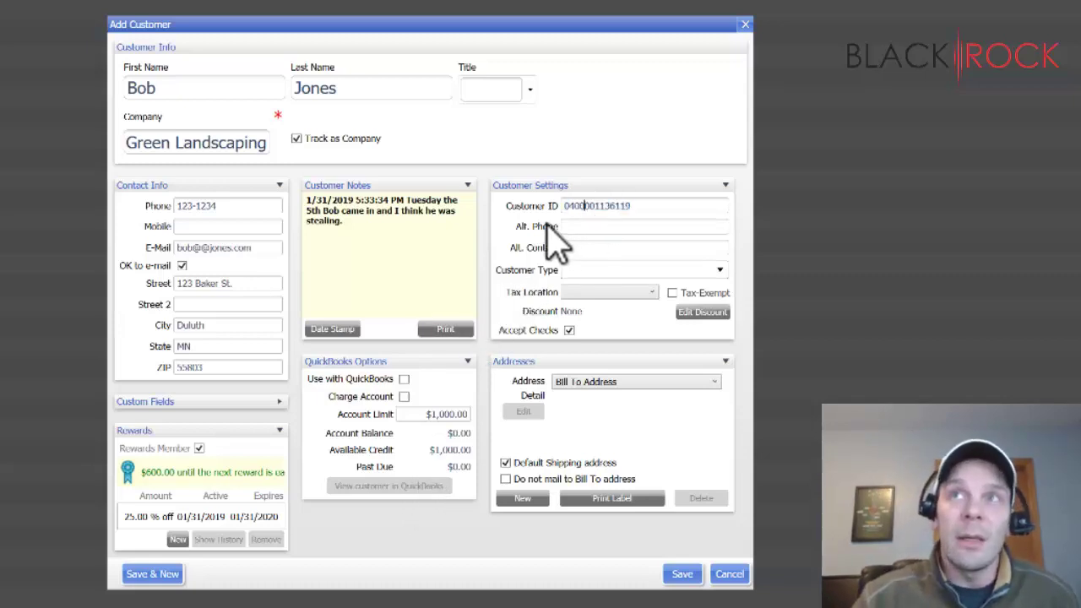
pyautogui.doubleClick(661, 210)
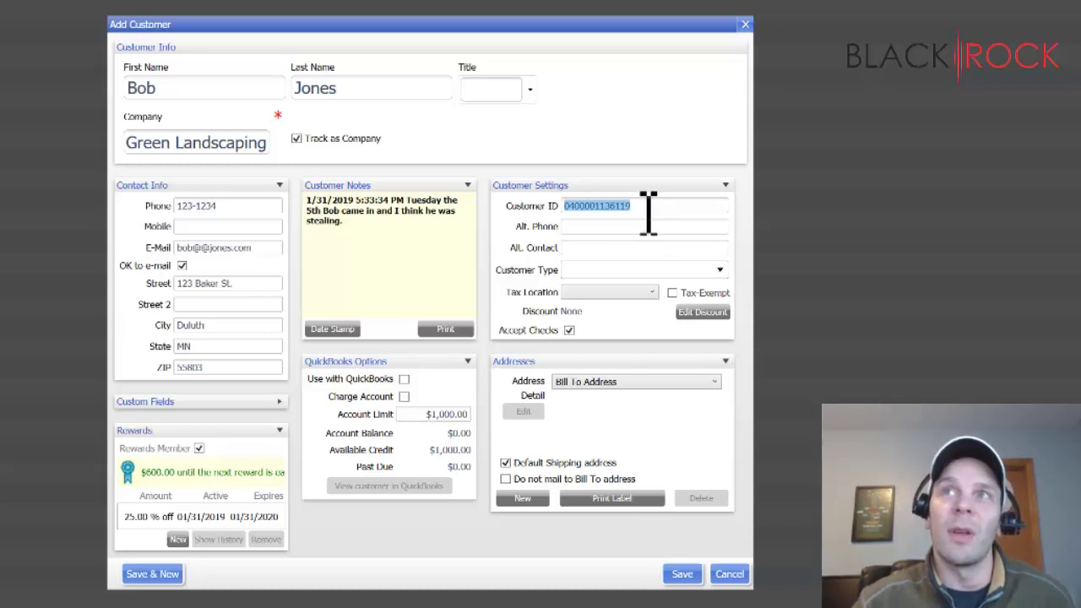
pyautogui.click(646, 210)
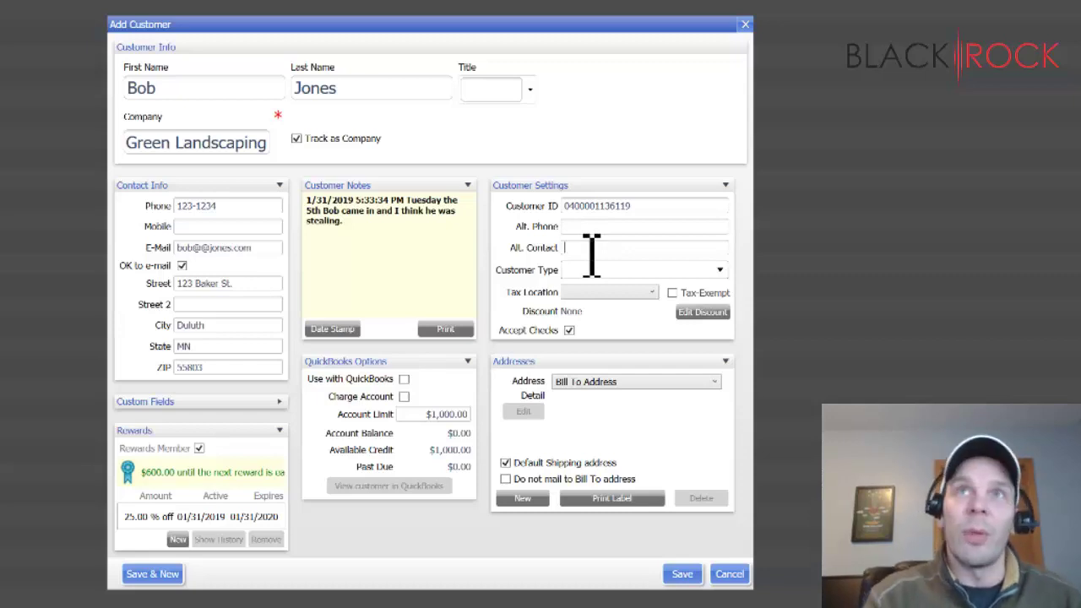
# - Enter the alternate contact's first name in the Alt. Contact field
pyautogui.write('Susan')
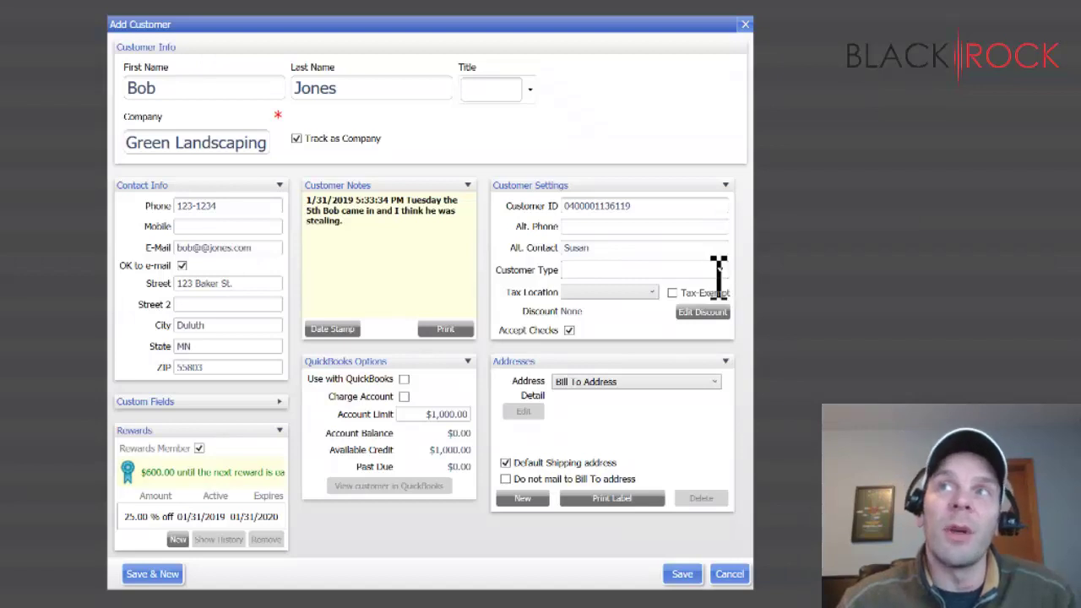
pyautogui.click(715, 272)
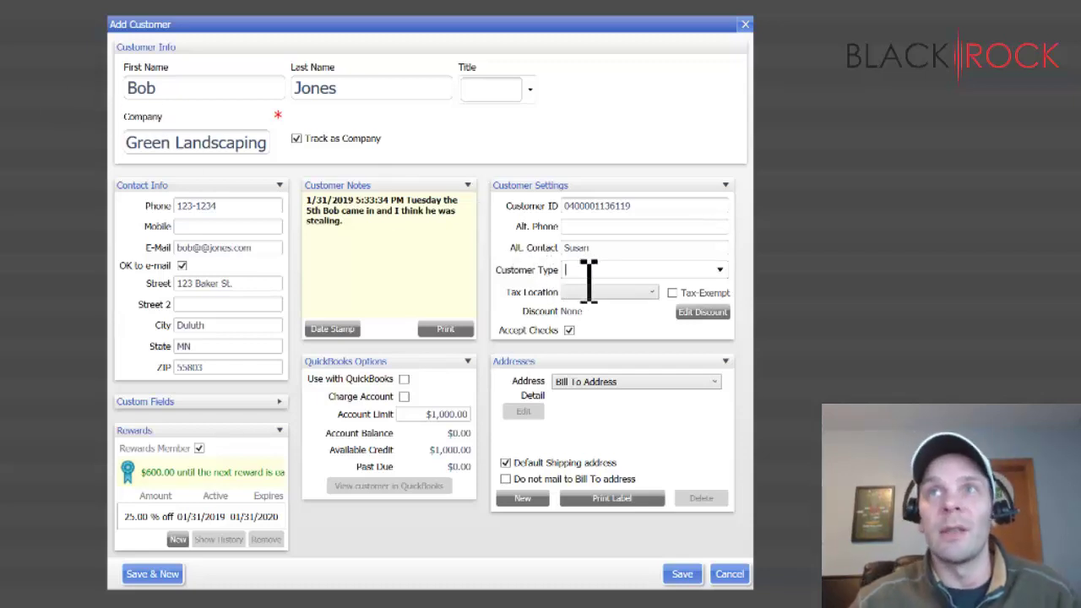
# - Leave the tax location unchosen and tick Tax-Exempt for the new customer
pyautogui.click(716, 272)
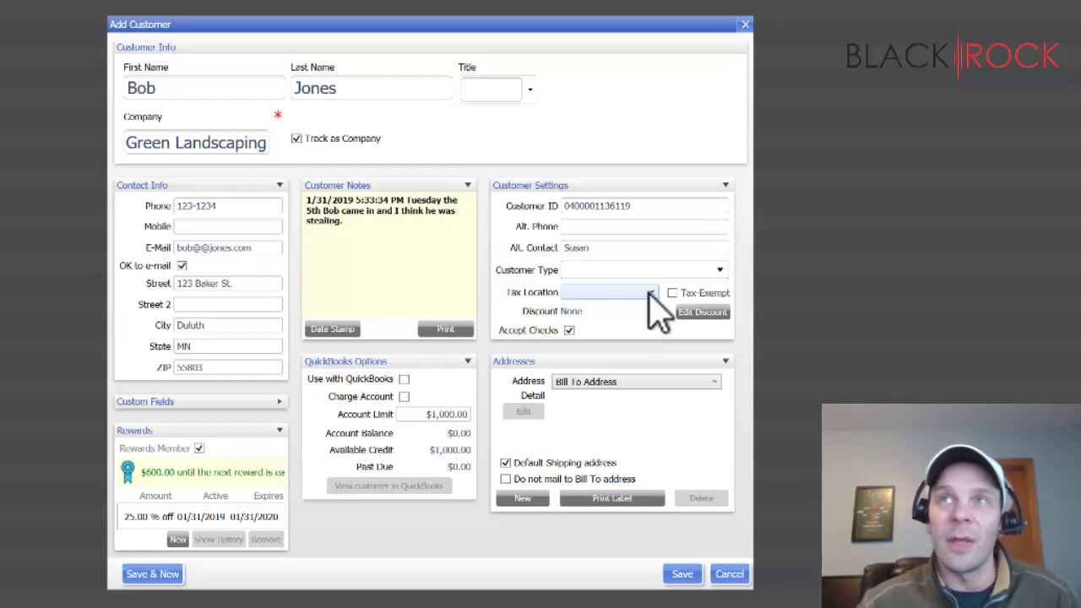
pyautogui.click(650, 293)
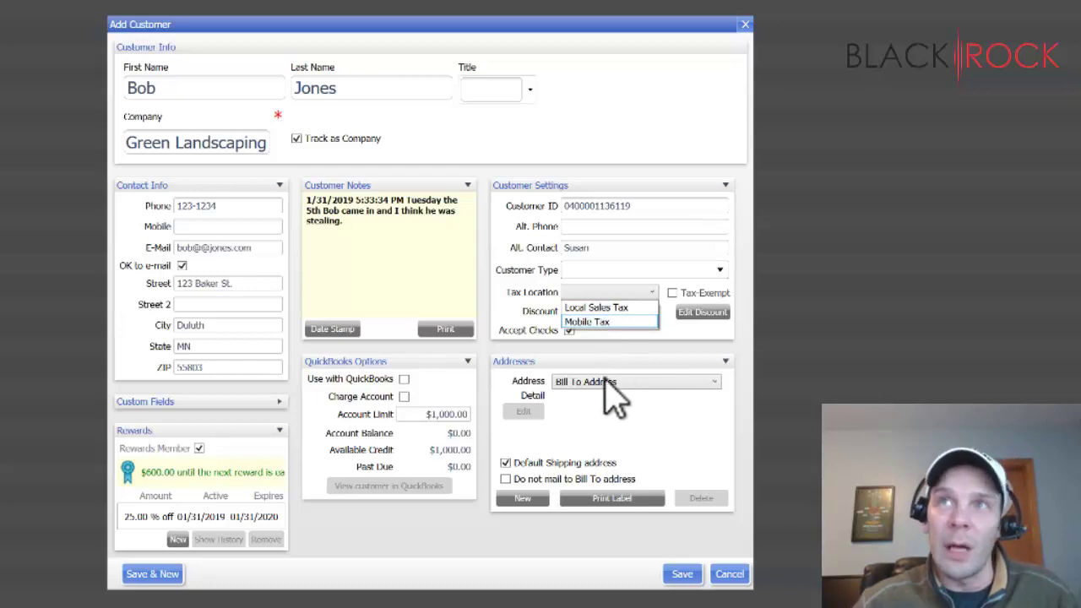
pyautogui.click(615, 293)
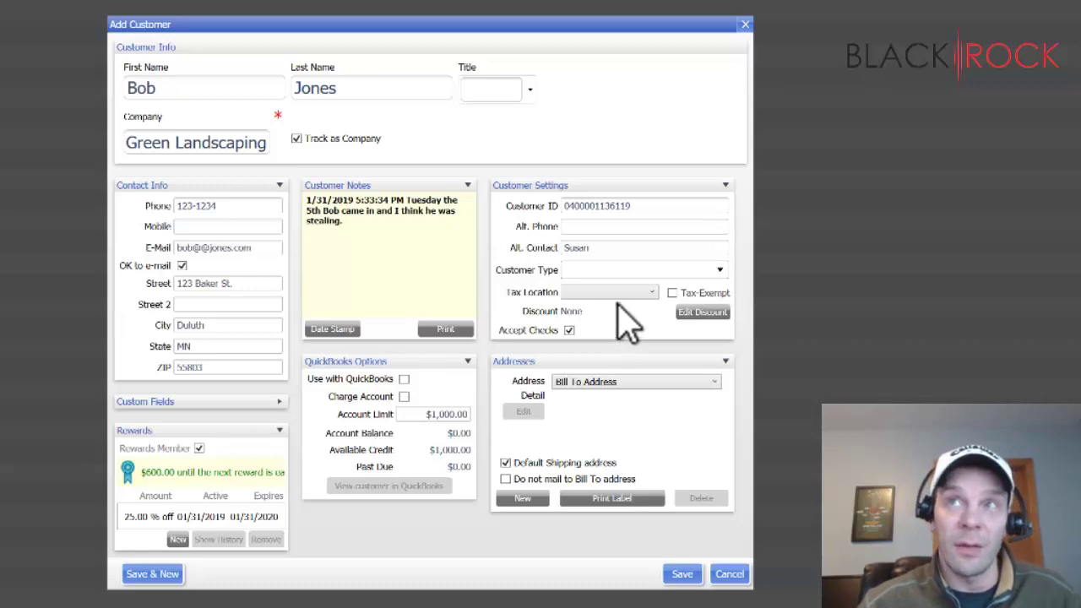
pyautogui.click(672, 293)
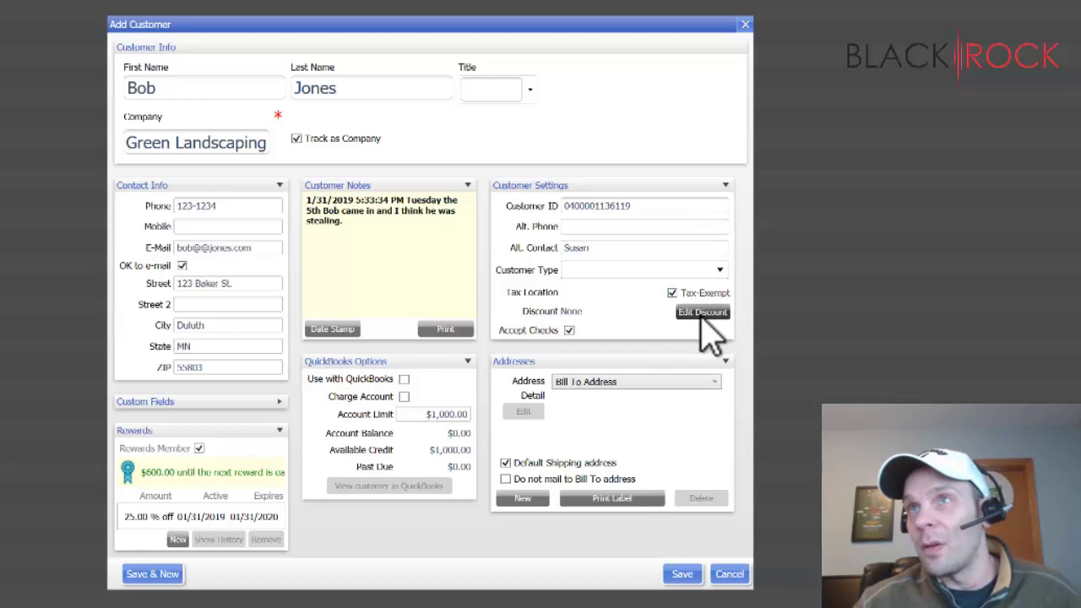
pyautogui.click(700, 314)
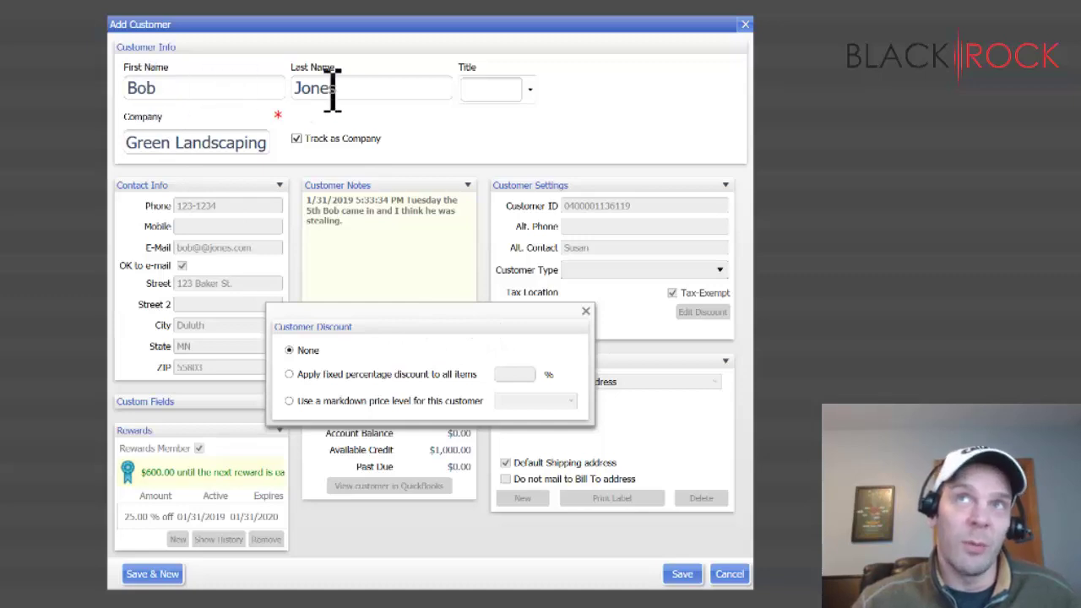
pyautogui.click(290, 374)
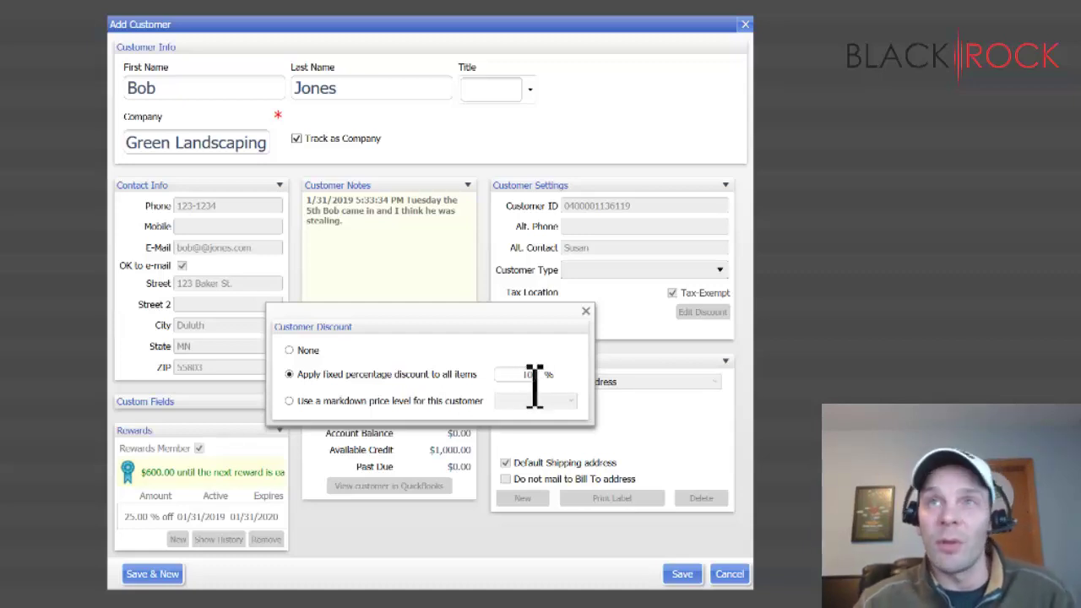
pyautogui.click(290, 402)
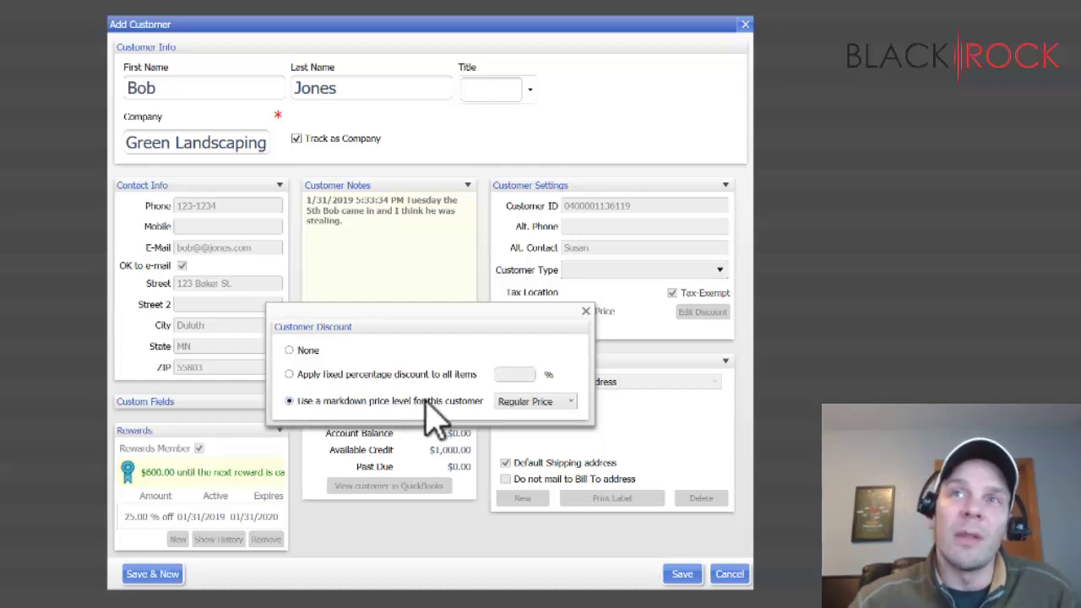
pyautogui.click(538, 405)
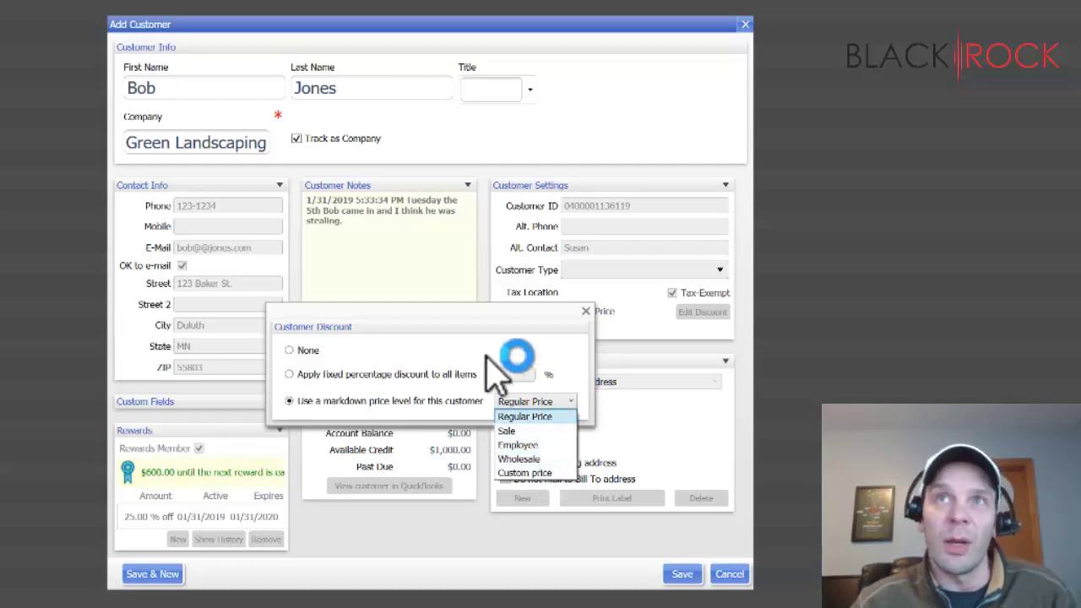
pyautogui.click(299, 358)
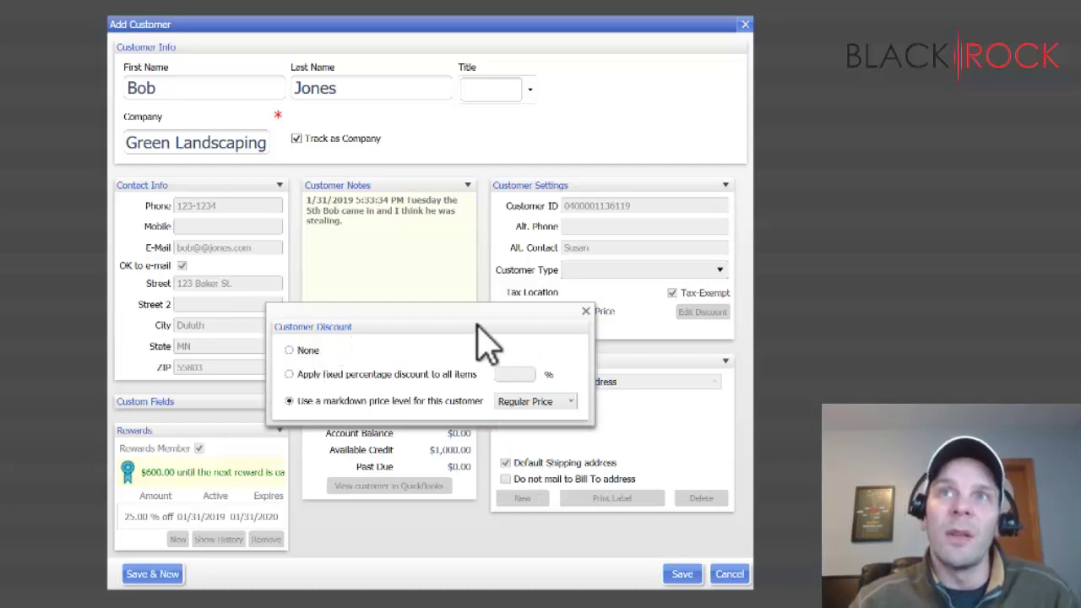
pyautogui.click(308, 352)
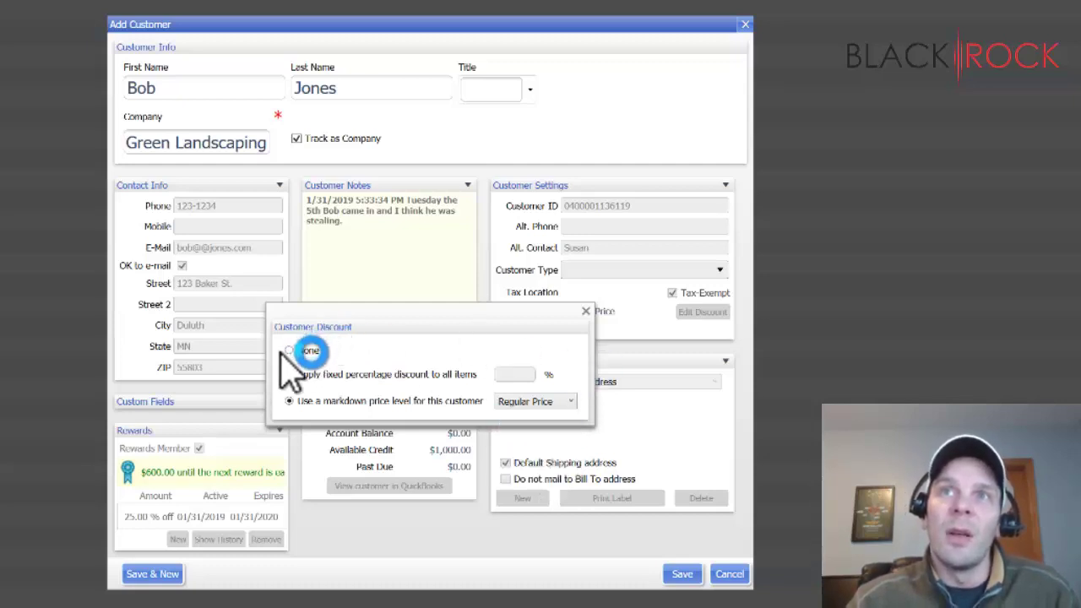
# - Close the Customer Discount dialog with discount None and untick Accept Checks
pyautogui.click(587, 311)
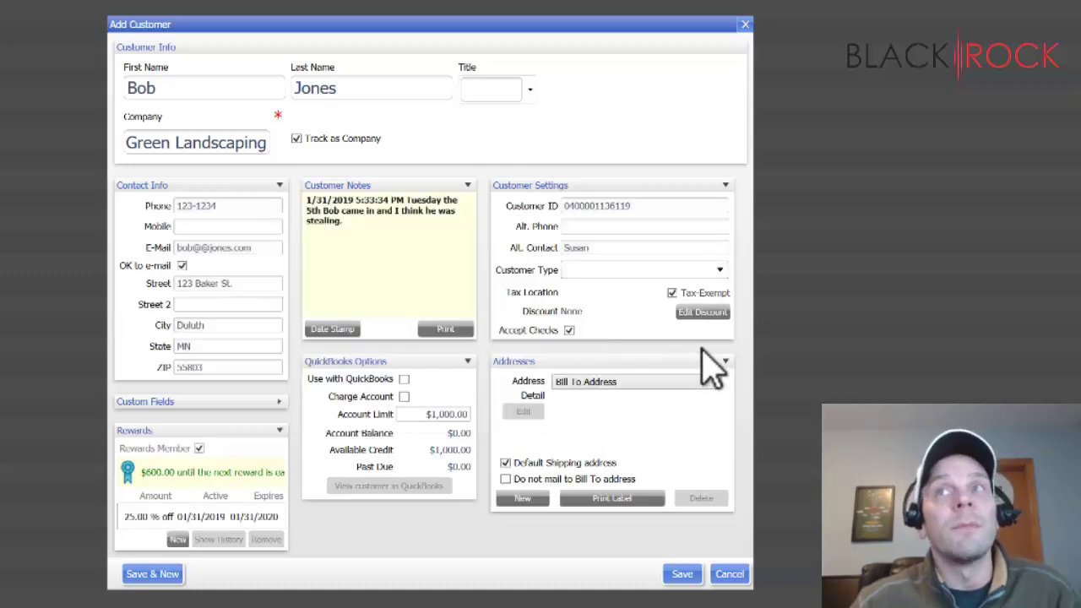
pyautogui.tripleClick(366, 227)
pyautogui.click(367, 224)
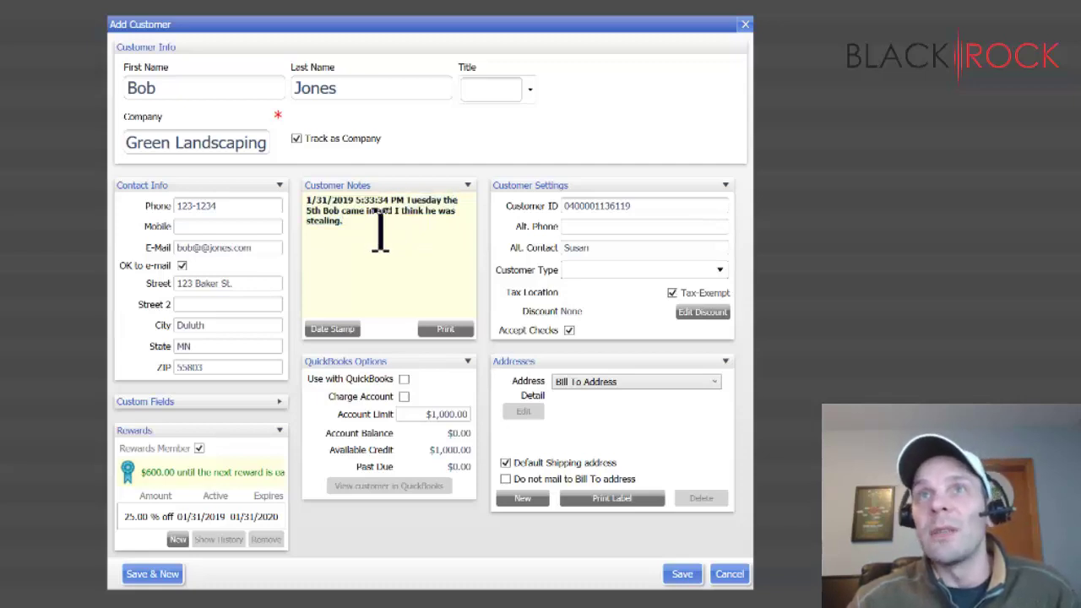
pyautogui.click(570, 331)
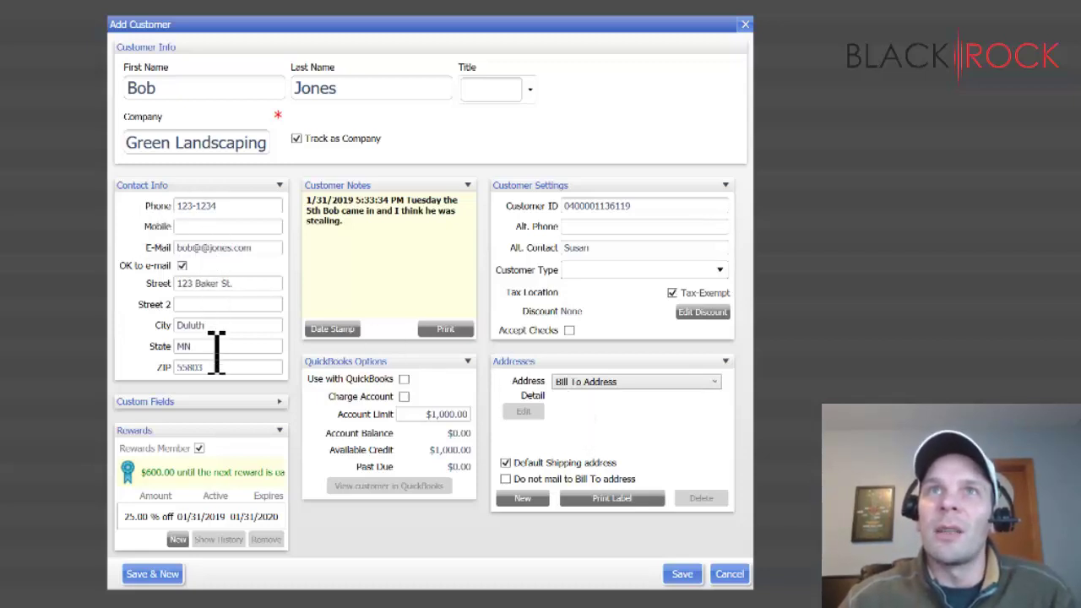
# - Add a new address named 'Location 2' as the default shipping address and save it
pyautogui.click(642, 382)
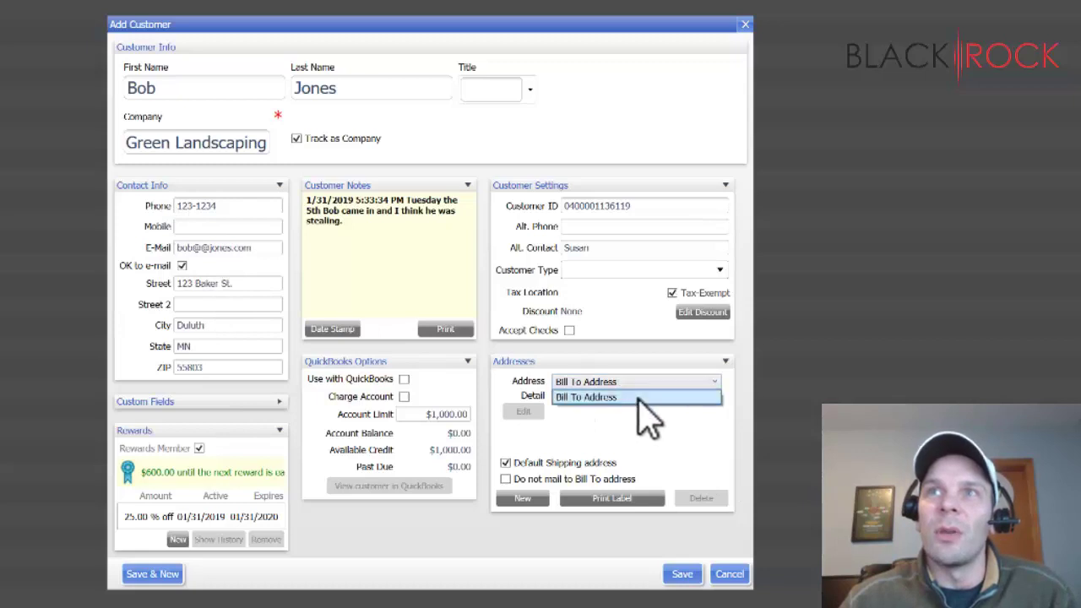
pyautogui.click(638, 397)
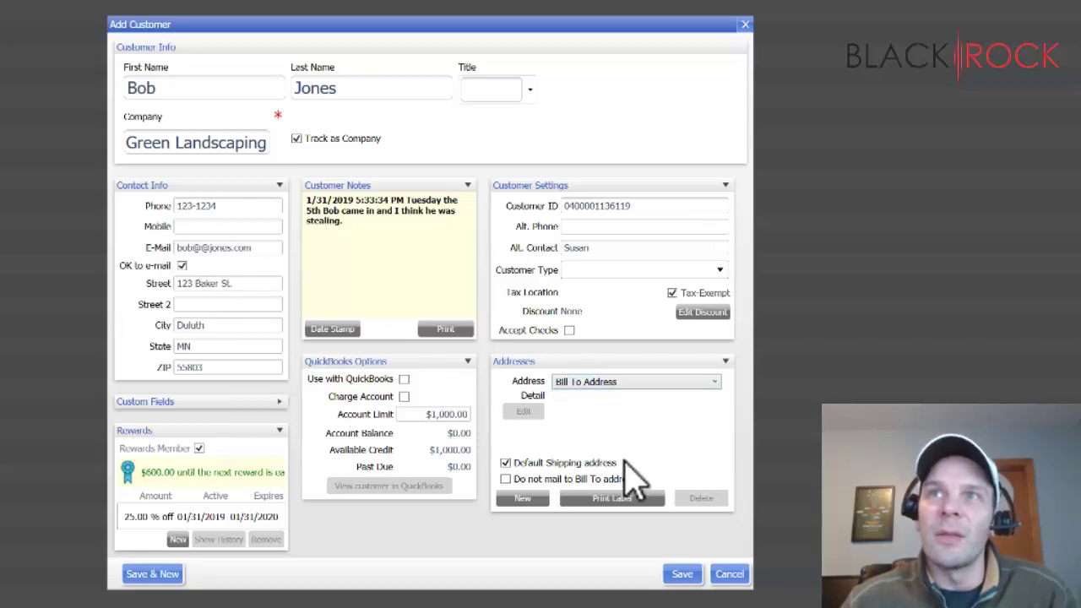
pyautogui.click(523, 498)
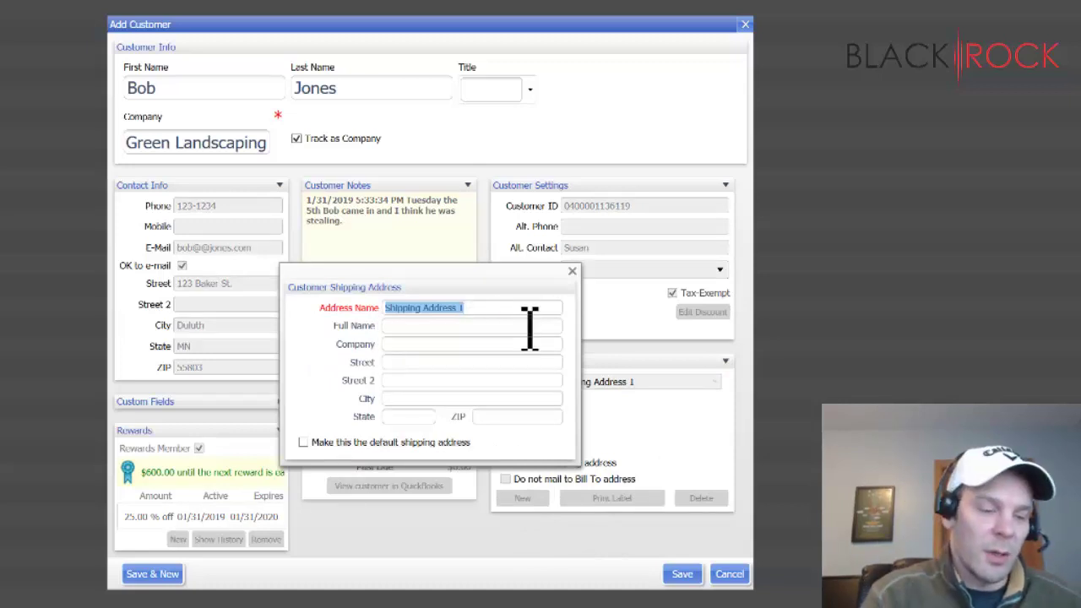
pyautogui.write('Location 2')
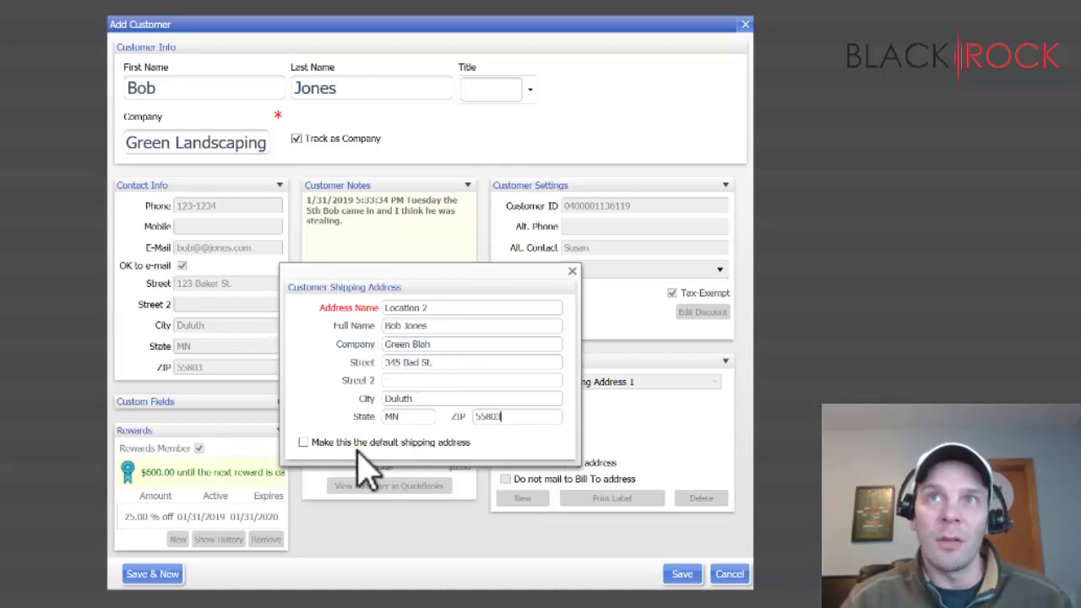
pyautogui.click(303, 442)
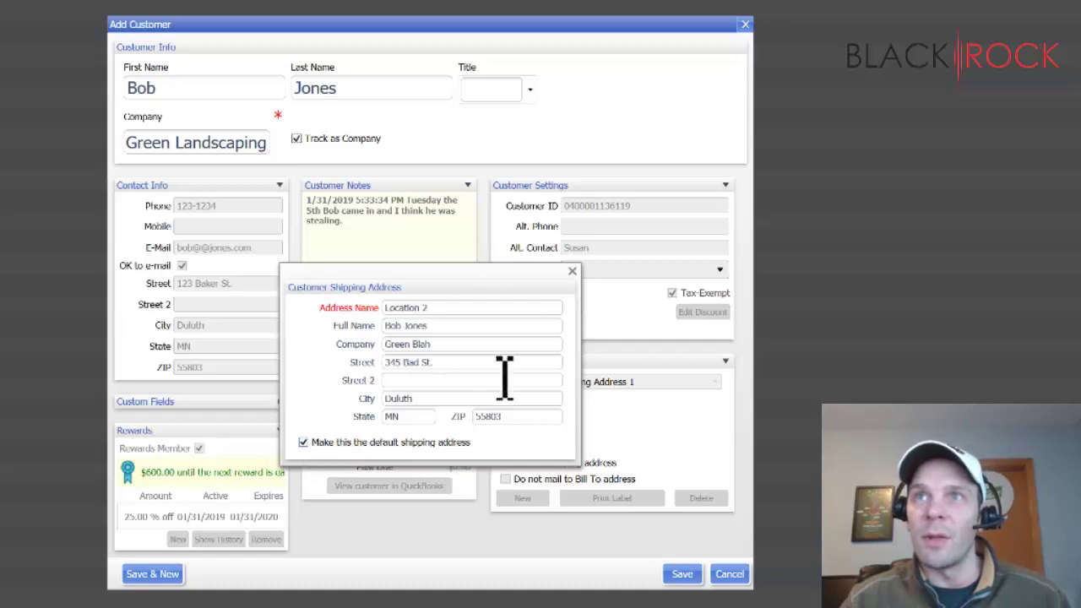
pyautogui.click(572, 272)
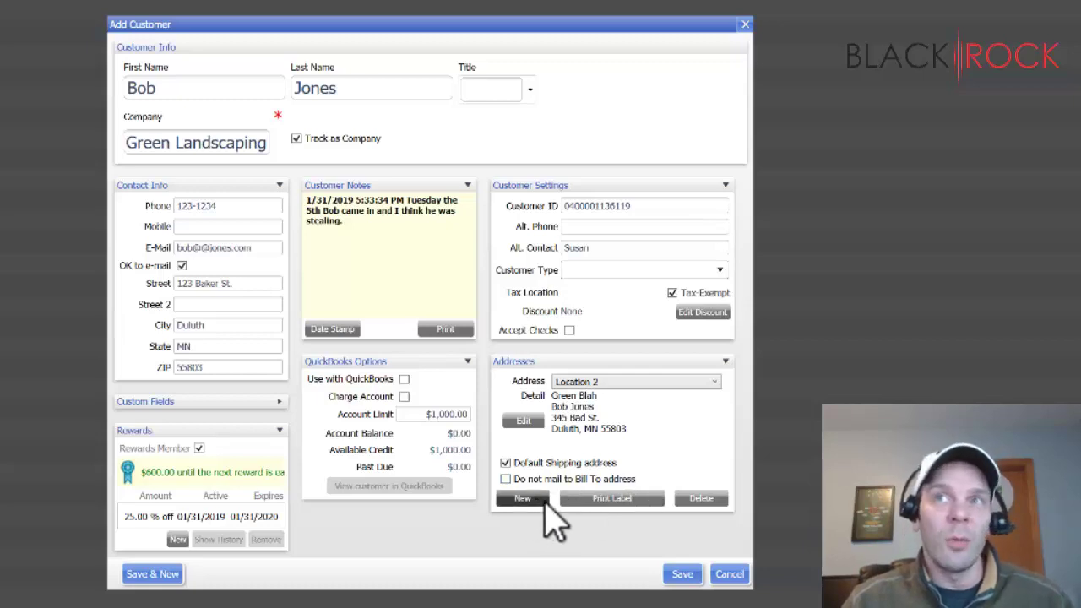
# - Set up label printing to the HP Color LaserJet 2605dn on Avery 5160 labels, checking the template sample
pyautogui.click(612, 499)
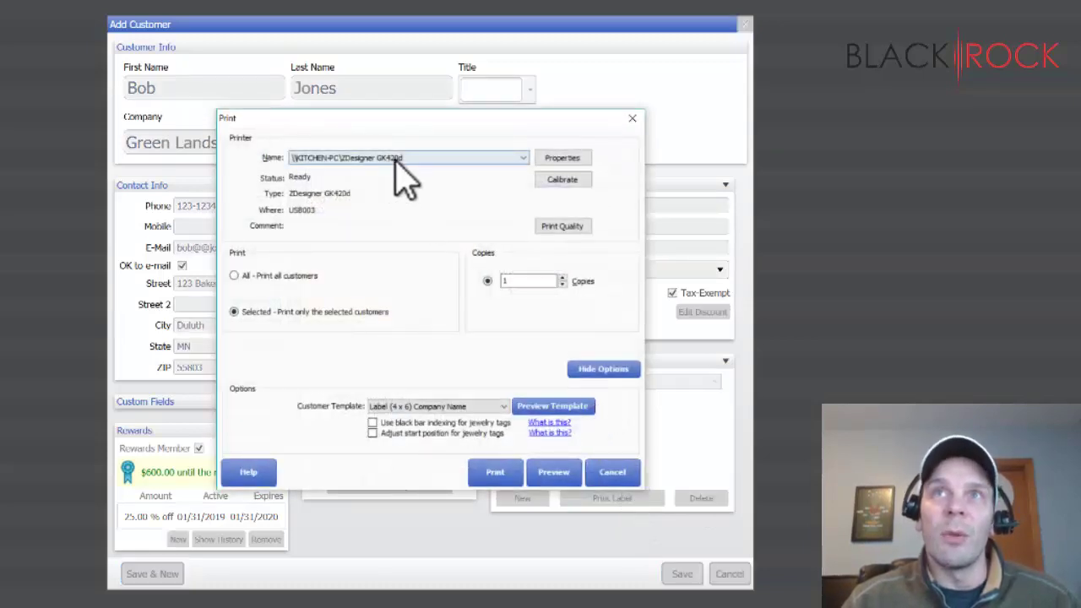
pyautogui.click(453, 158)
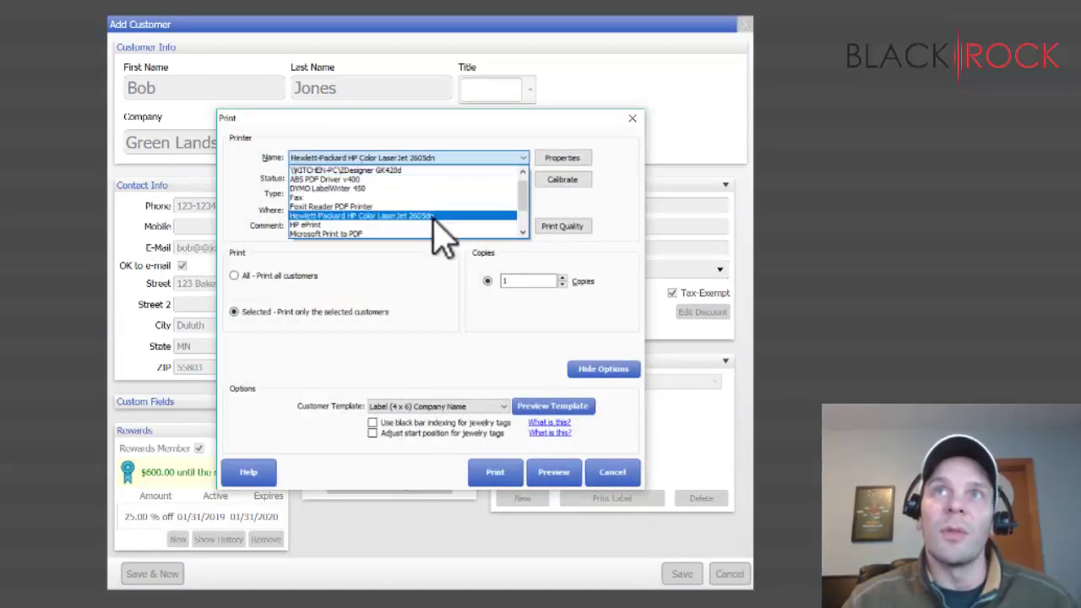
pyautogui.click(433, 217)
pyautogui.click(452, 407)
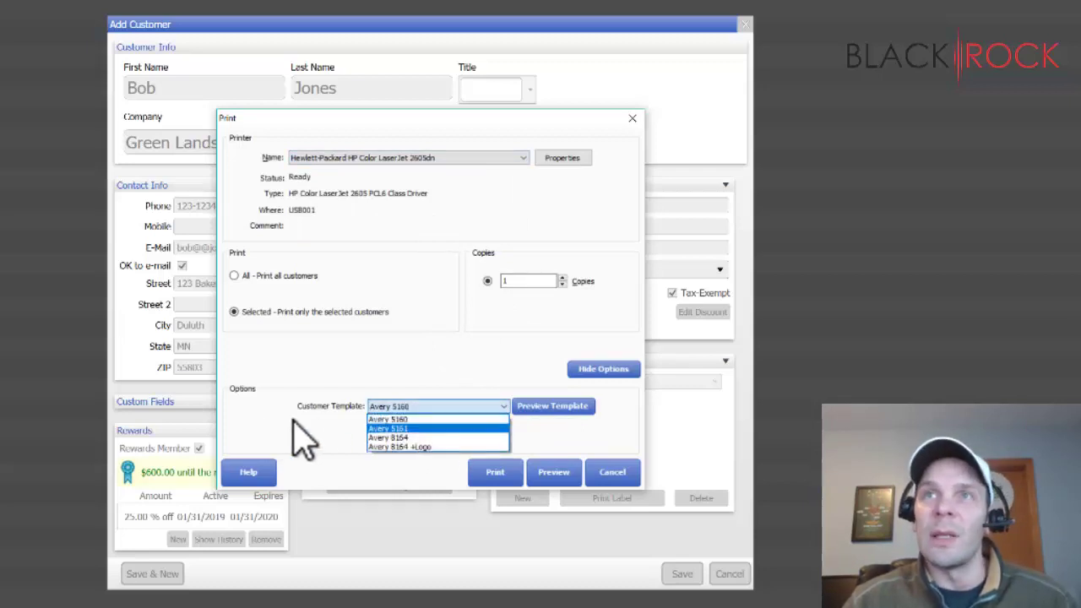
pyautogui.click(311, 439)
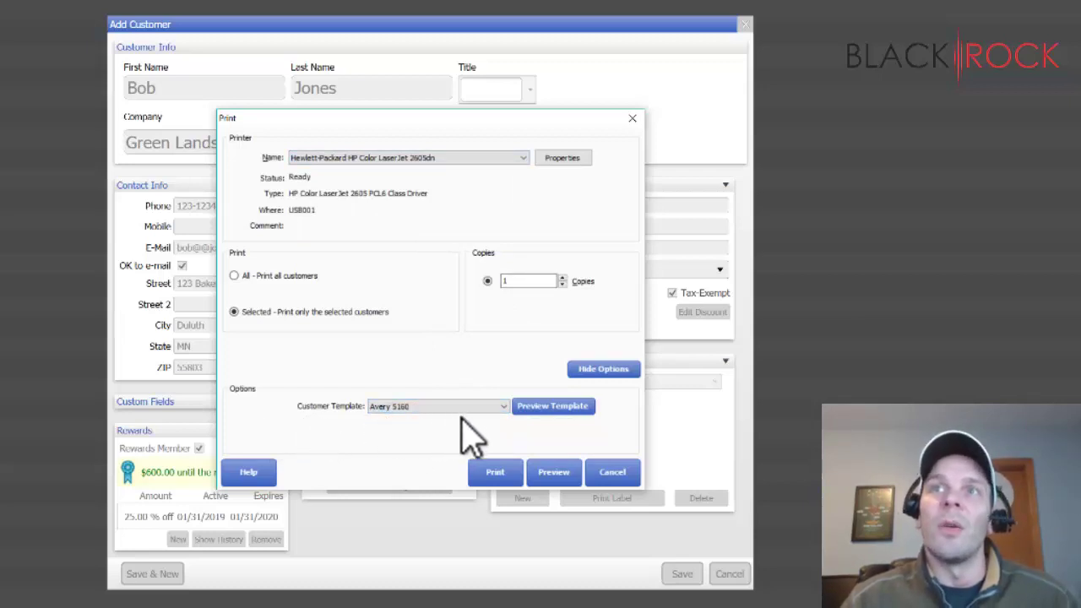
pyautogui.click(558, 407)
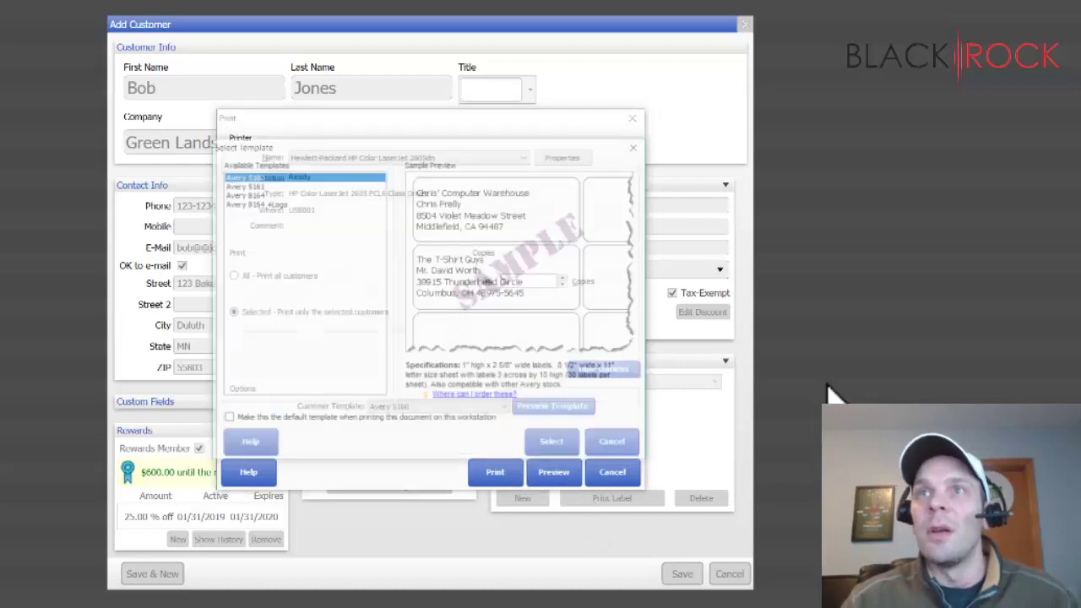
pyautogui.click(616, 457)
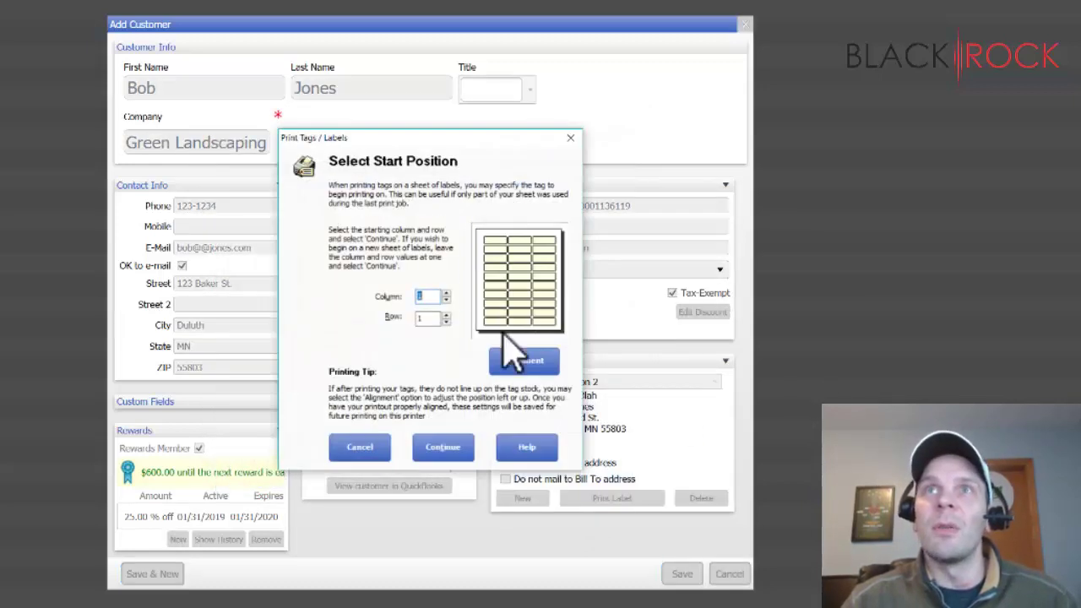
# - Accept the label start position at column 1, row 1 to preview the label
pyautogui.click(436, 454)
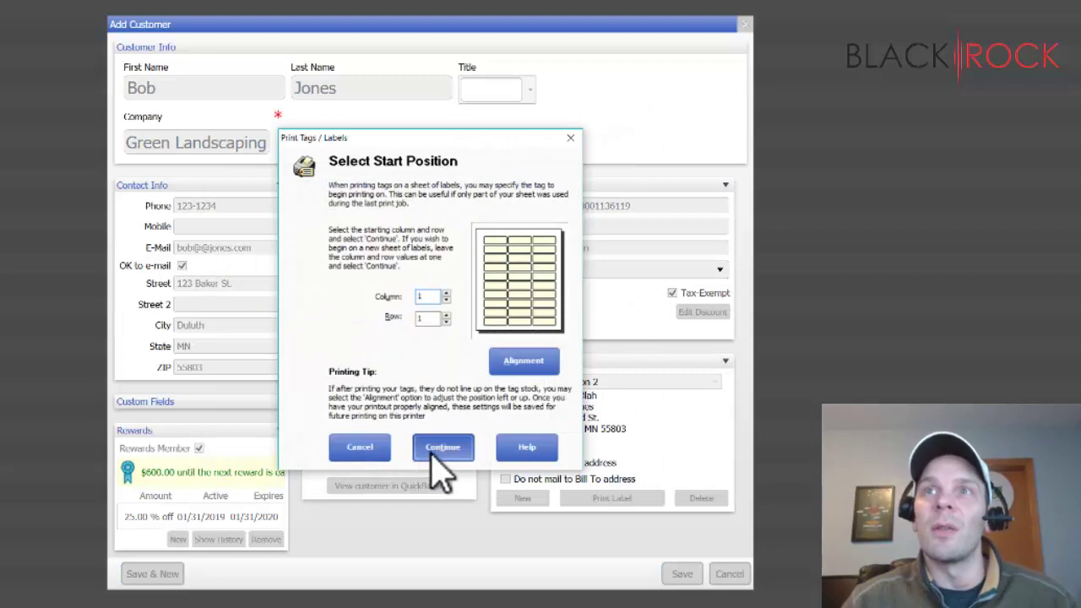